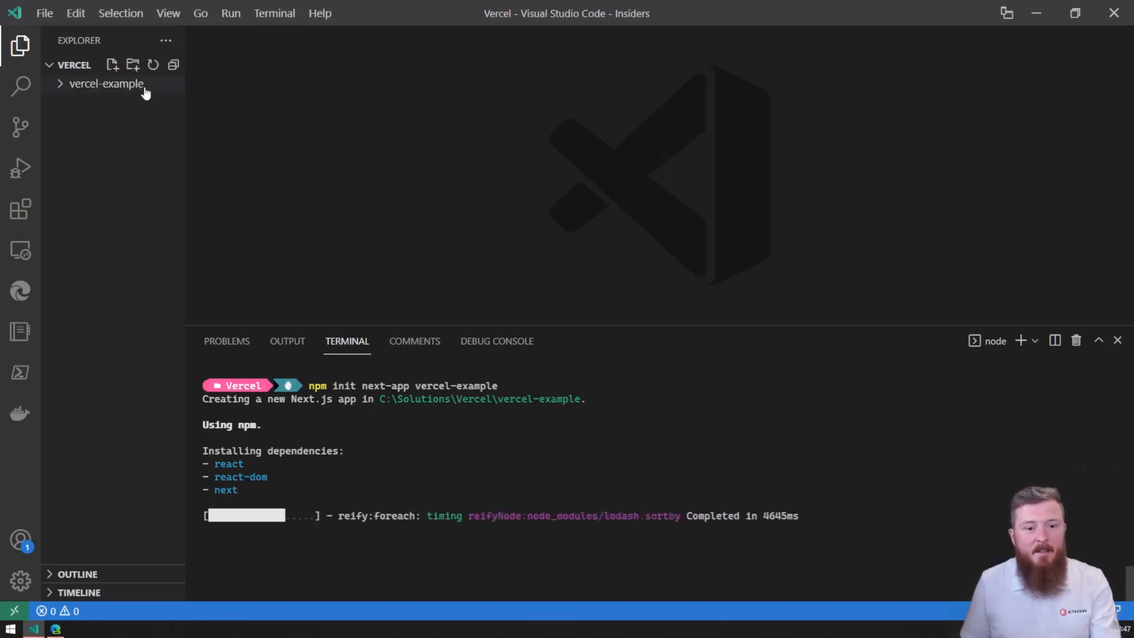
Step: Look through the vercel-example project folder, including the contents of package.json and the node_modules folder
left_click(64, 89)
left_click(64, 88)
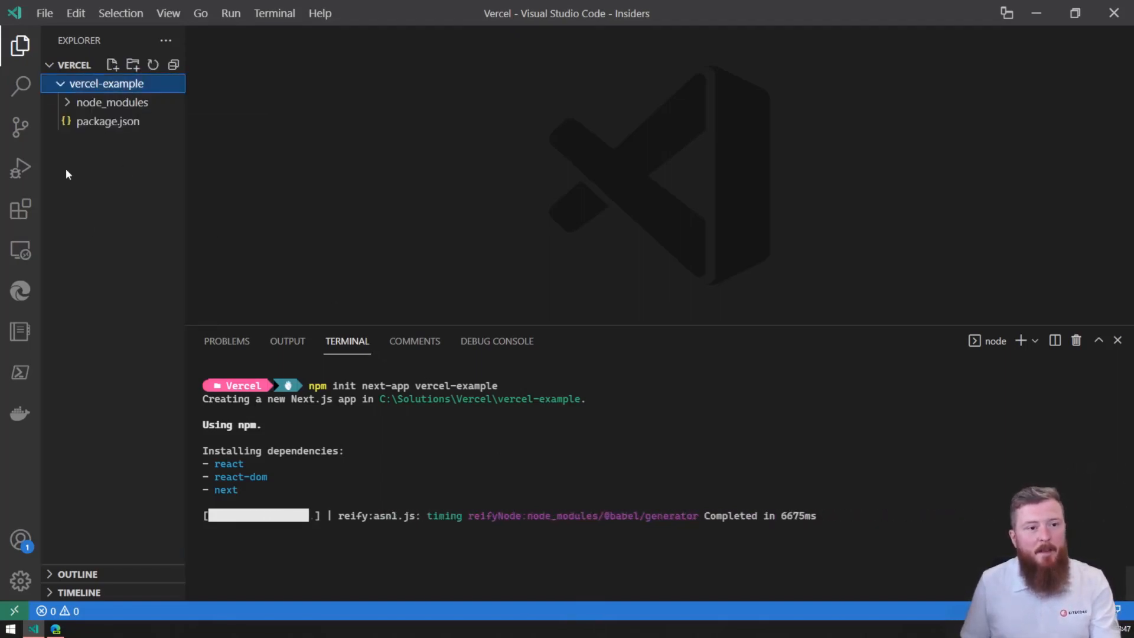
left_click(97, 123)
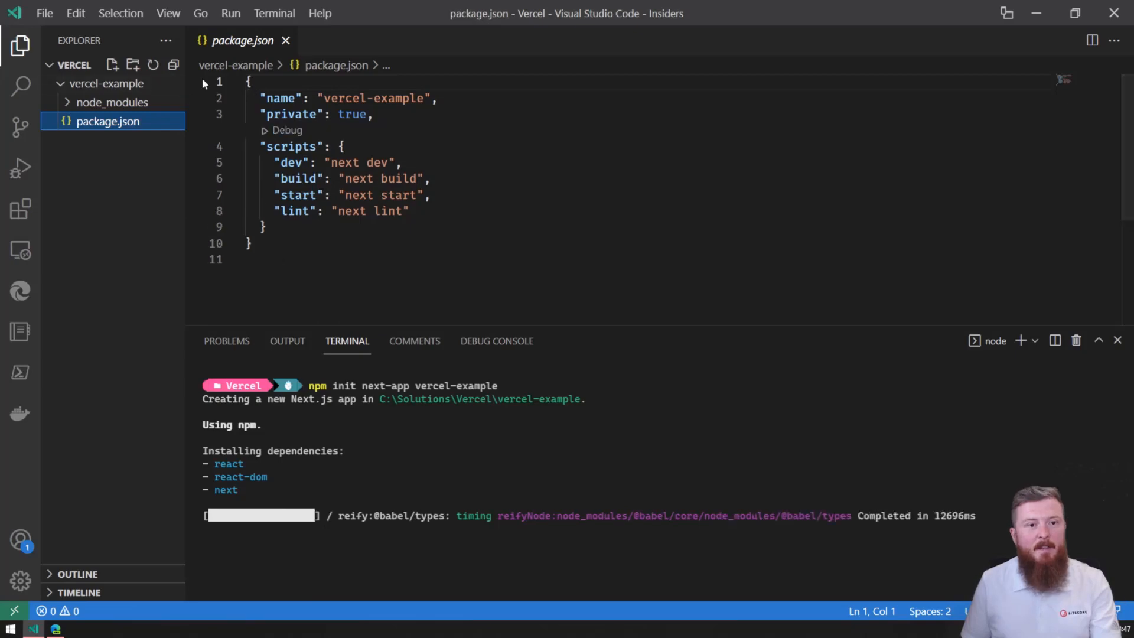
left_click(286, 40)
left_click(66, 104)
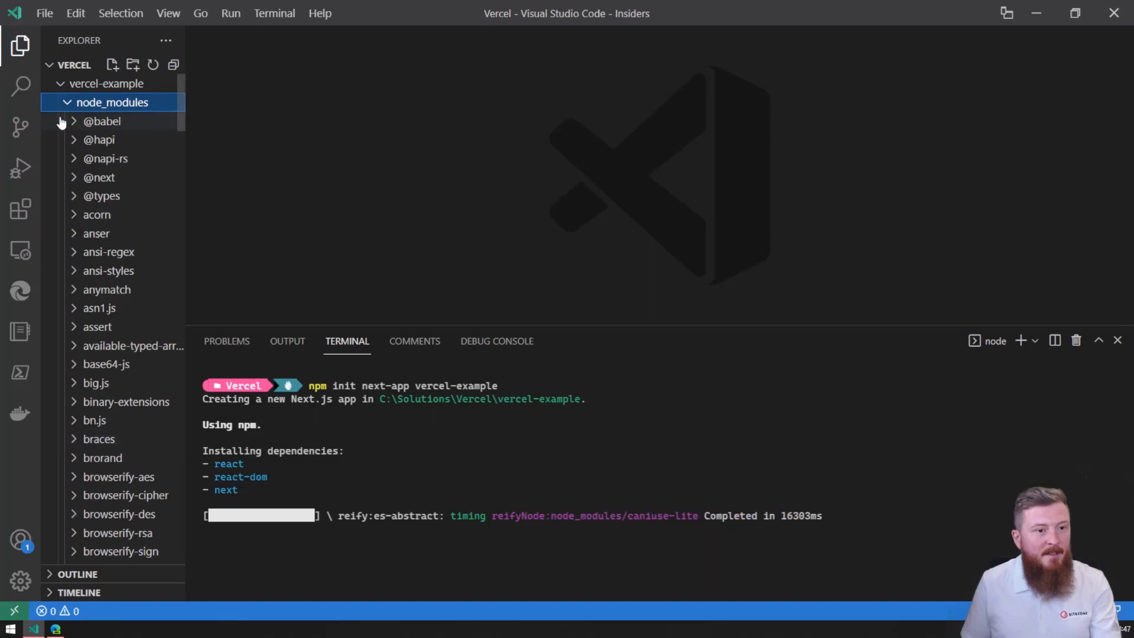
left_click(61, 121)
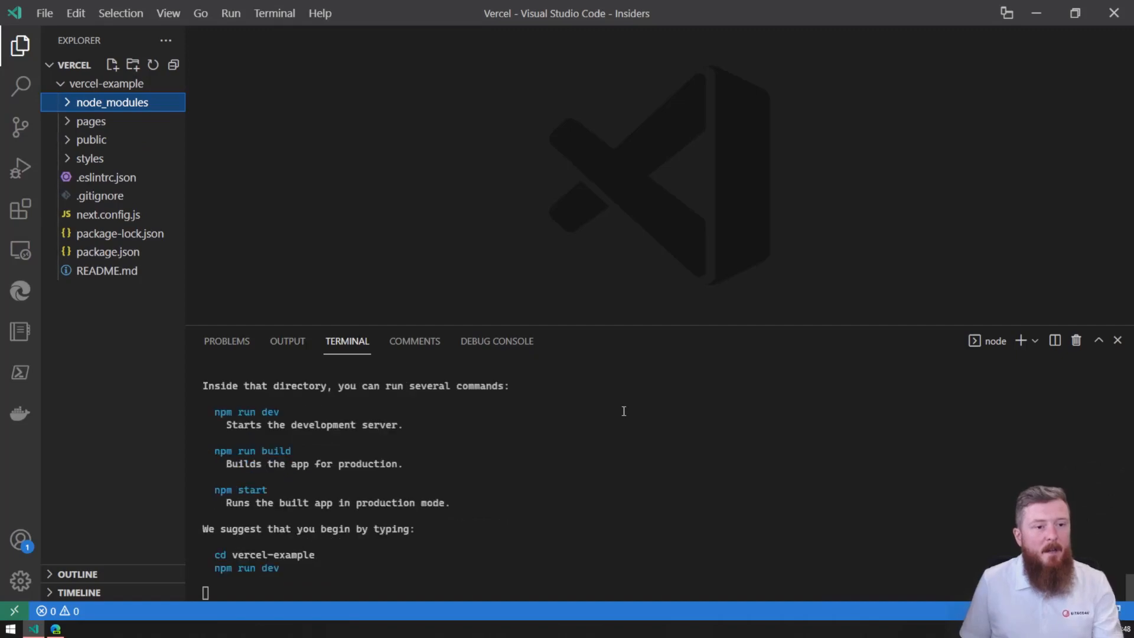
Step: Open index.js from the project's pages folder to view the home page code
left_click(71, 121)
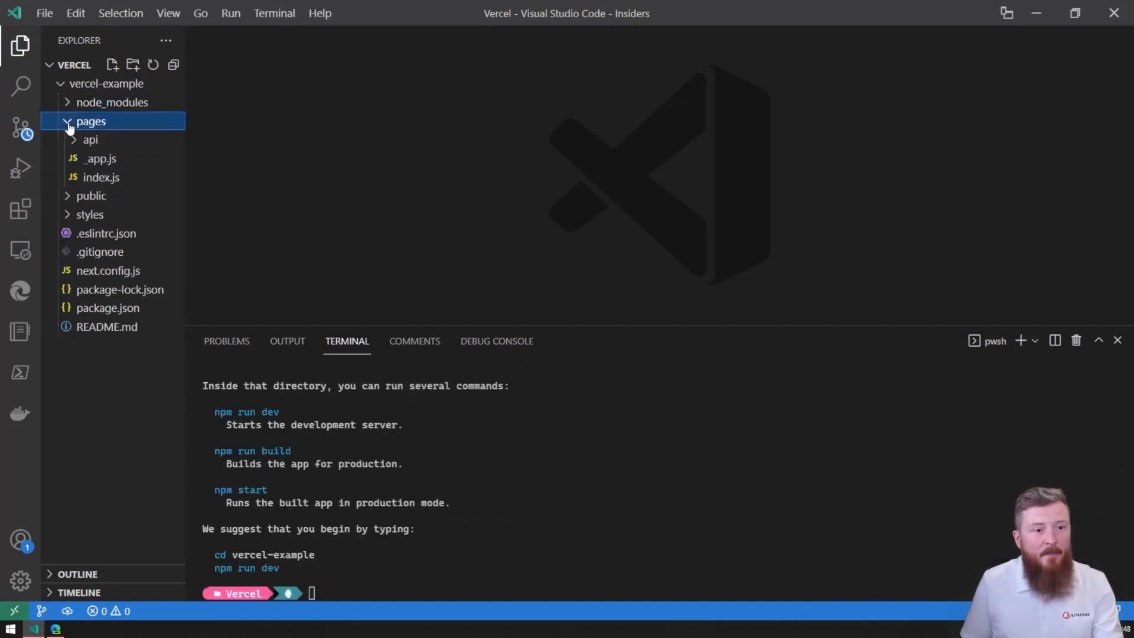
left_click(94, 177)
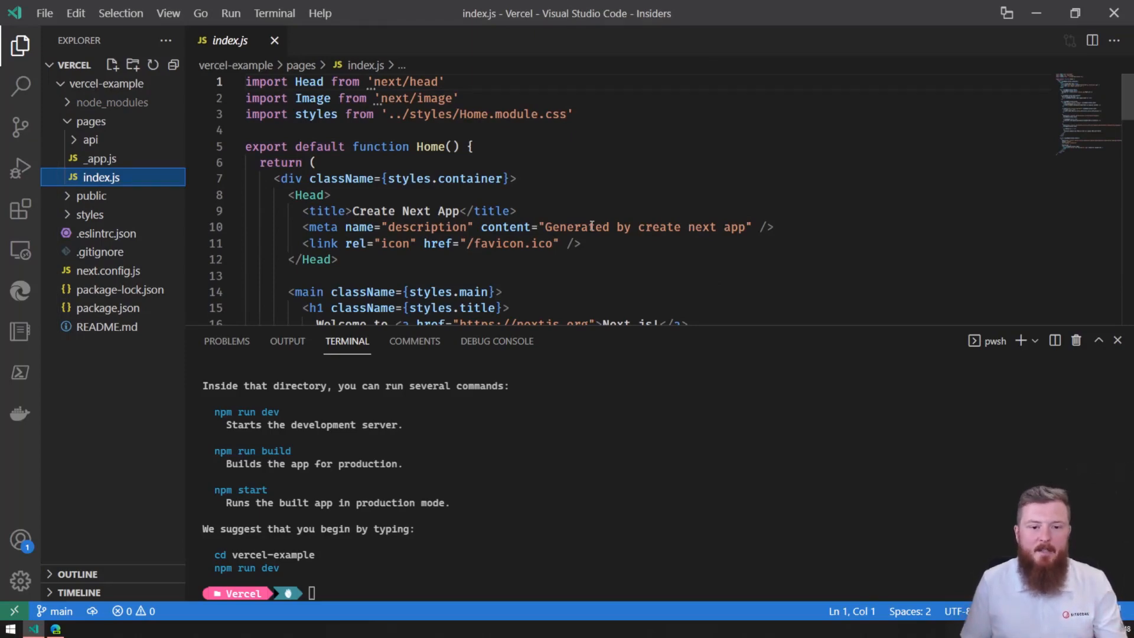
Step: Change the terminal directory to vercel-example and start the development server with "npm run dev"
left_click(427, 581)
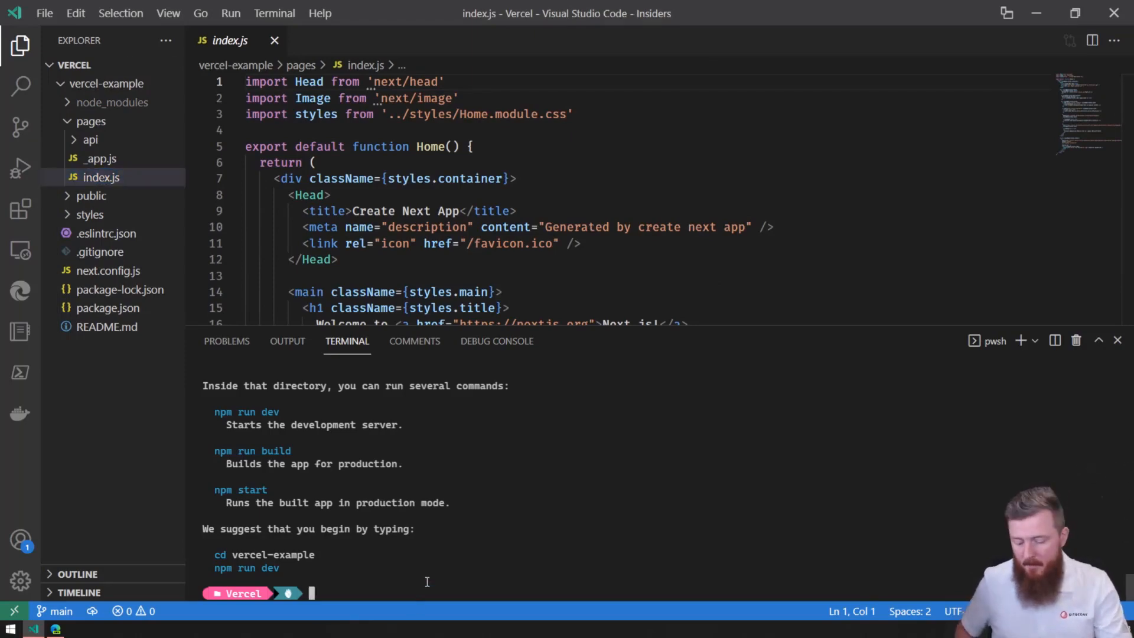
type("cd ve")
key("Tab")
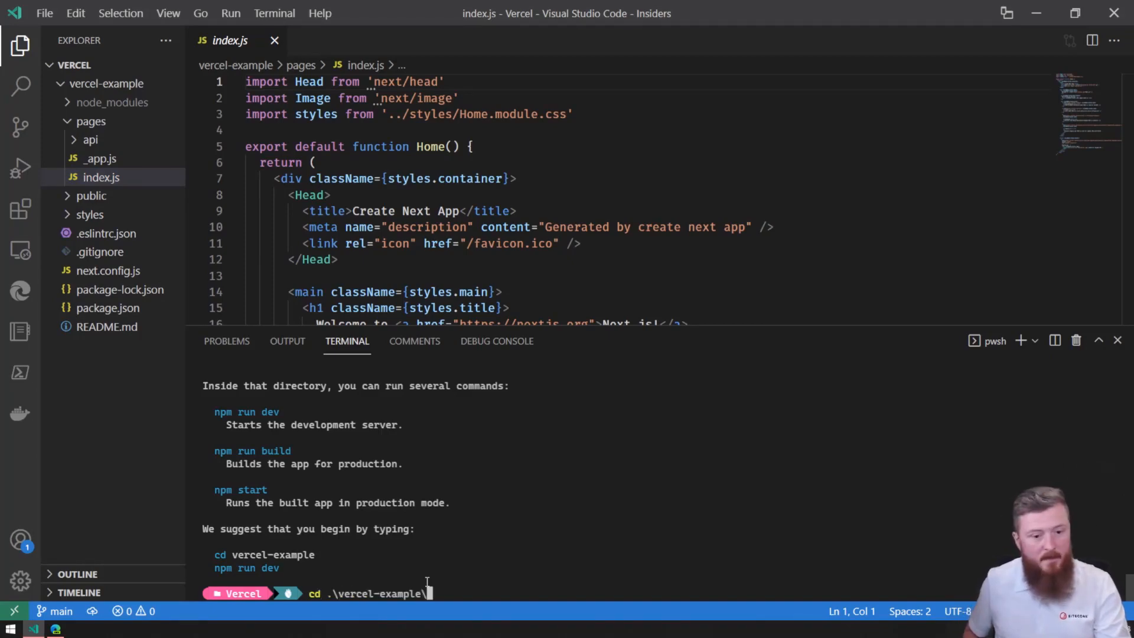
key("Return")
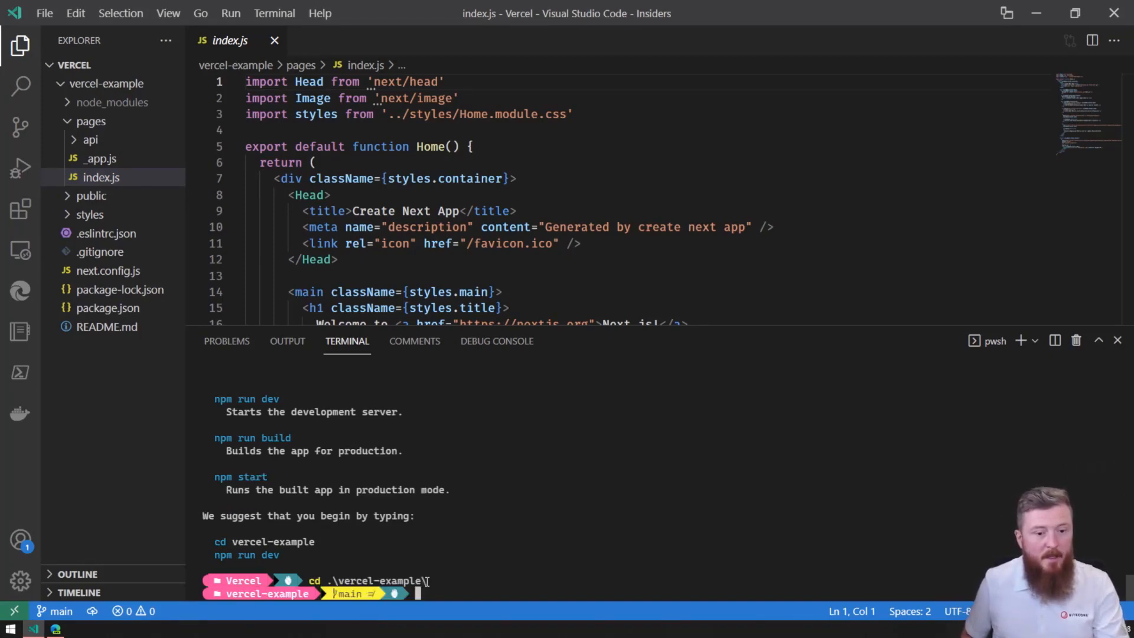
type("npm")
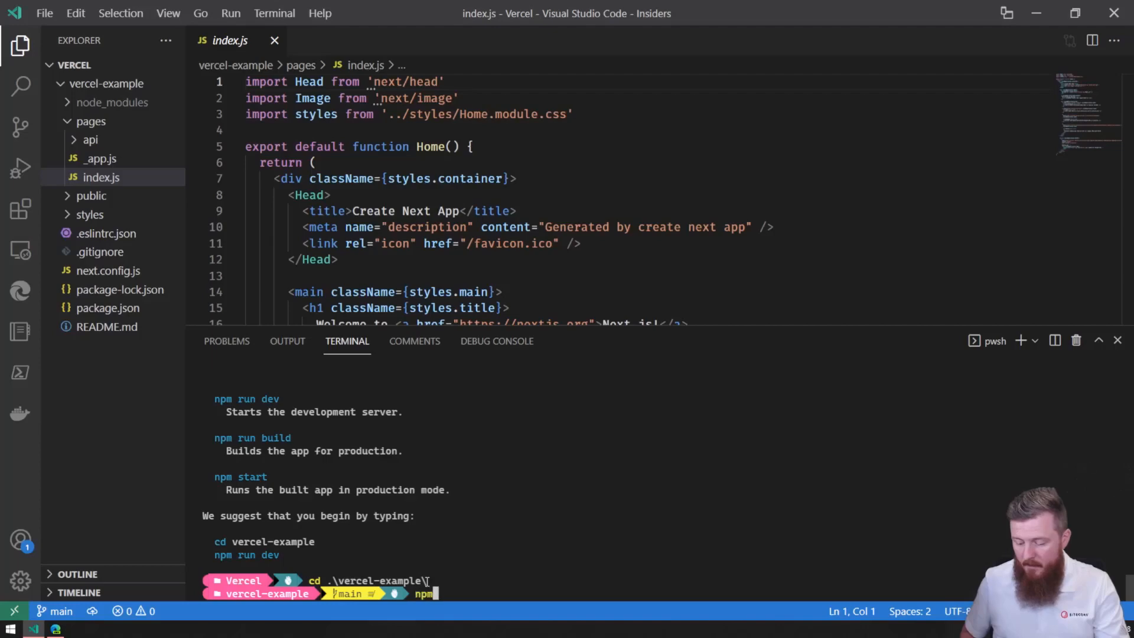
type(" run dev")
key("Return")
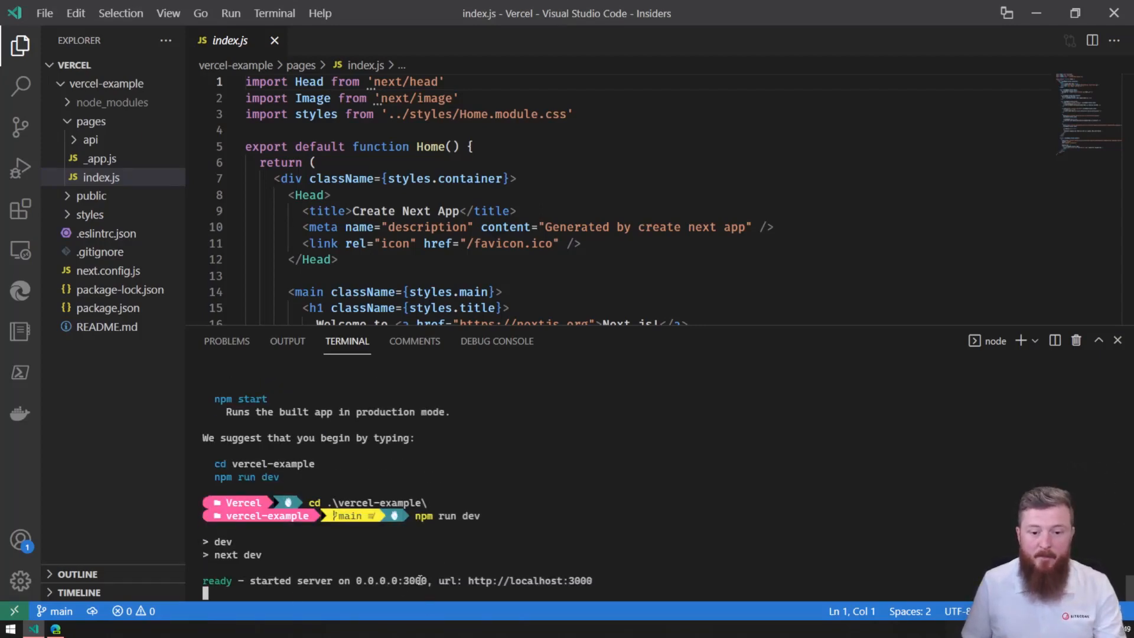
Step: Switch to the Edge browser and load localhost:3000 to view the locally running Next.js app
left_click(56, 630)
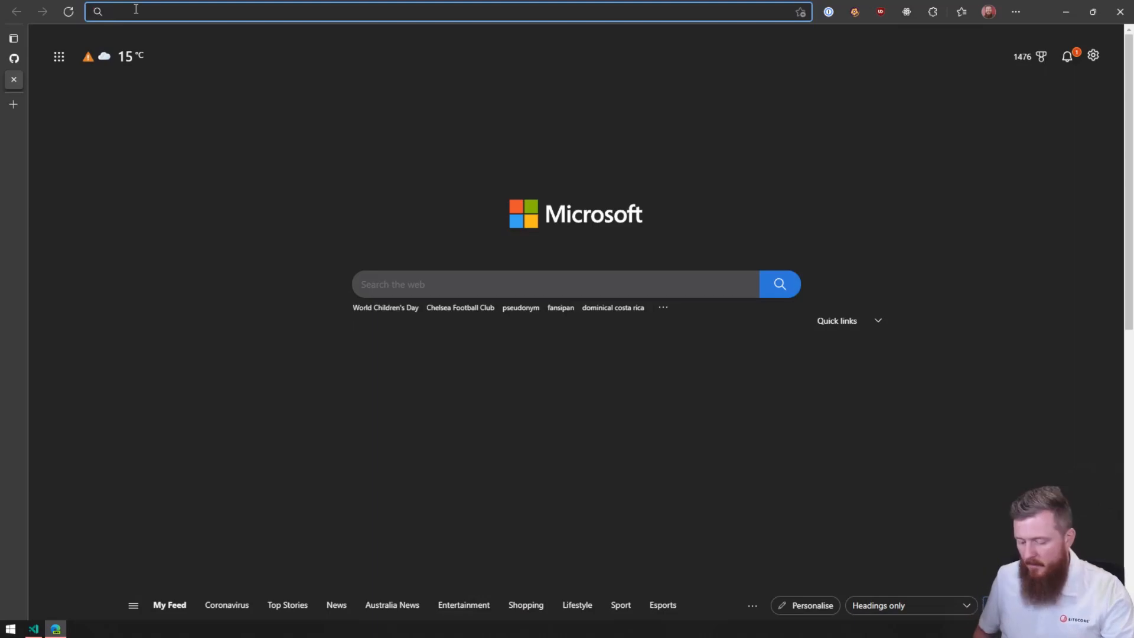
type("localhost")
key("Return")
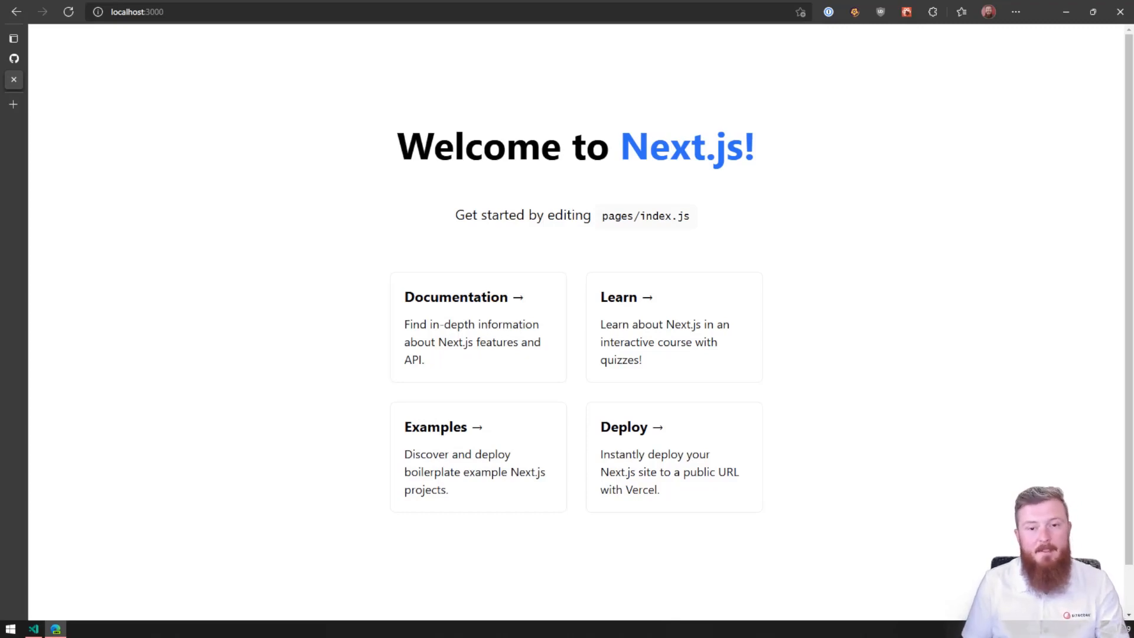
Step: Create a GitHub repository named vercel-nextjs-example, keeping the default settings
left_click(14, 58)
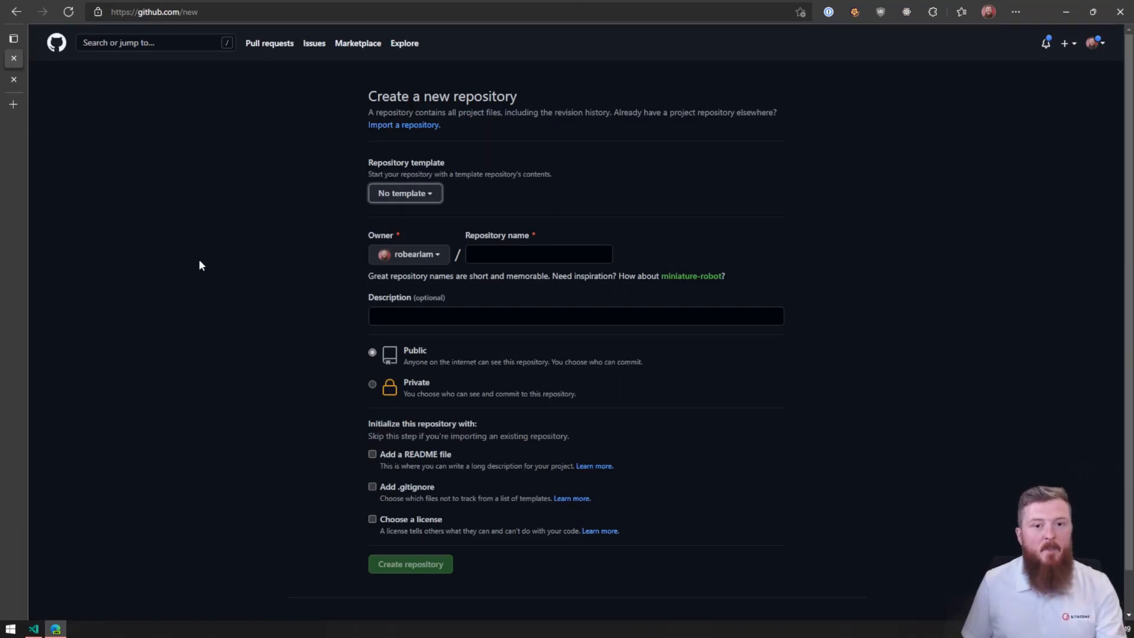
left_click(501, 253)
type("ver")
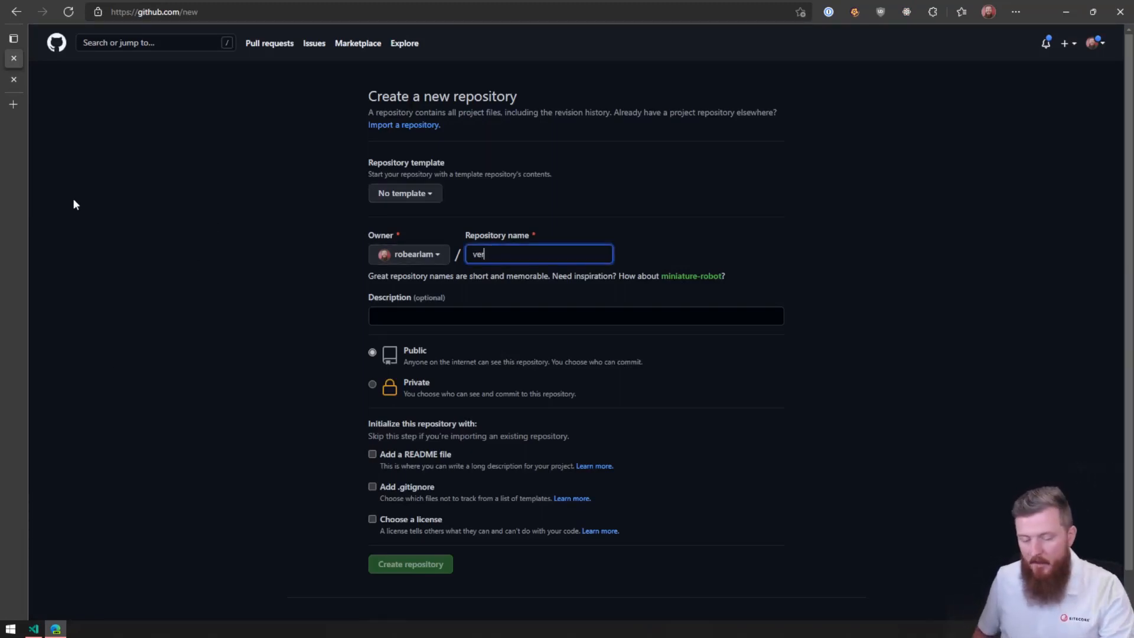
type("cel-ne")
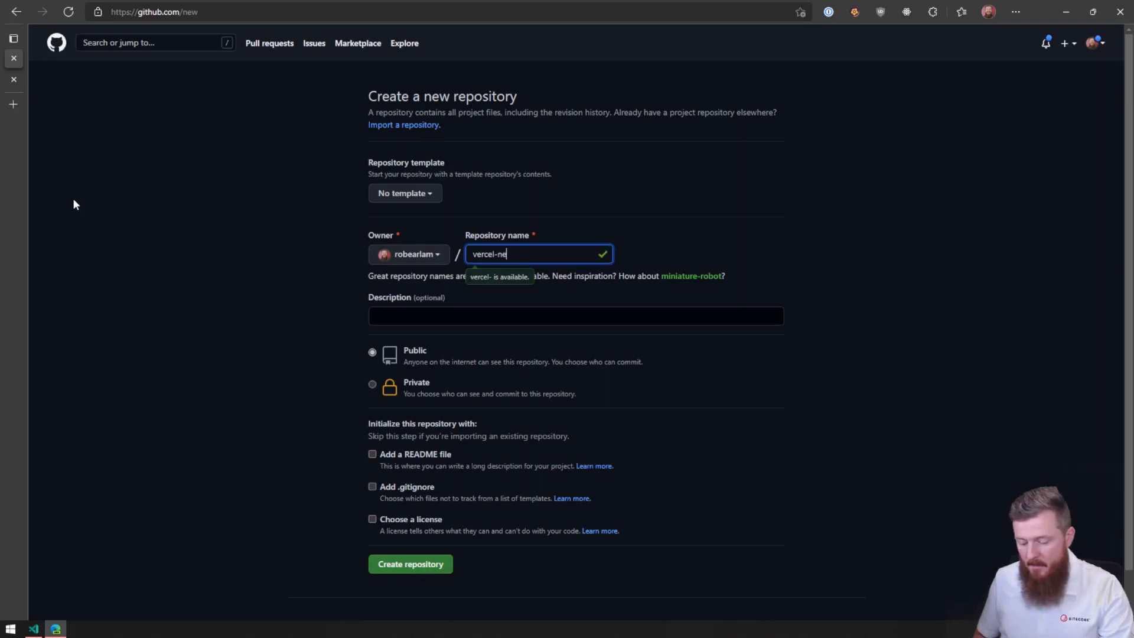
type("xtjs-example")
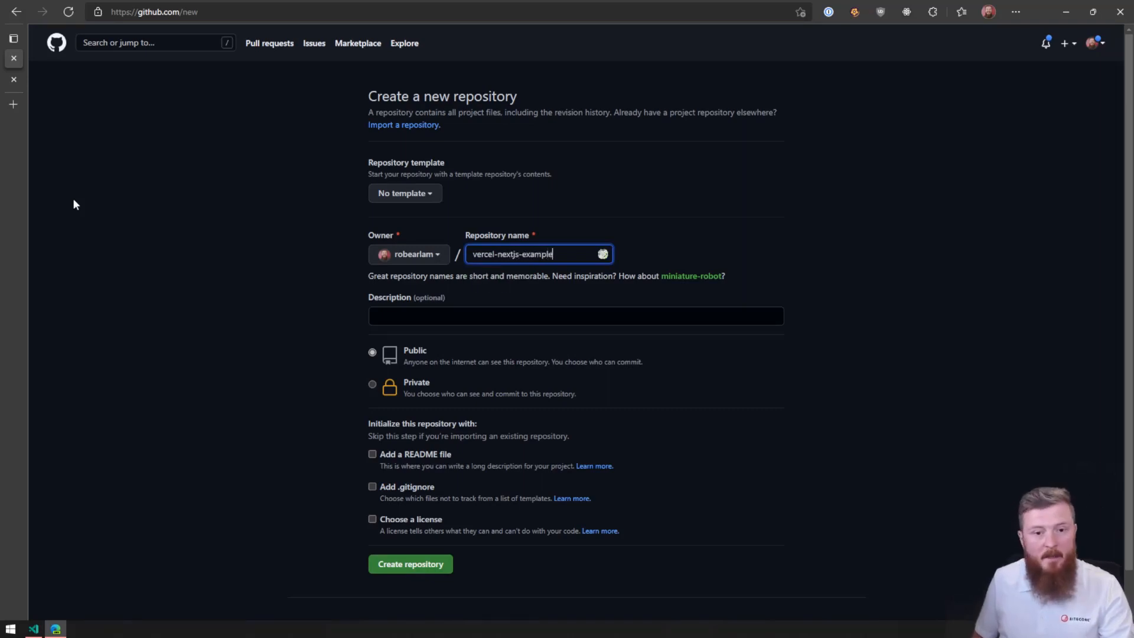
left_click(163, 258)
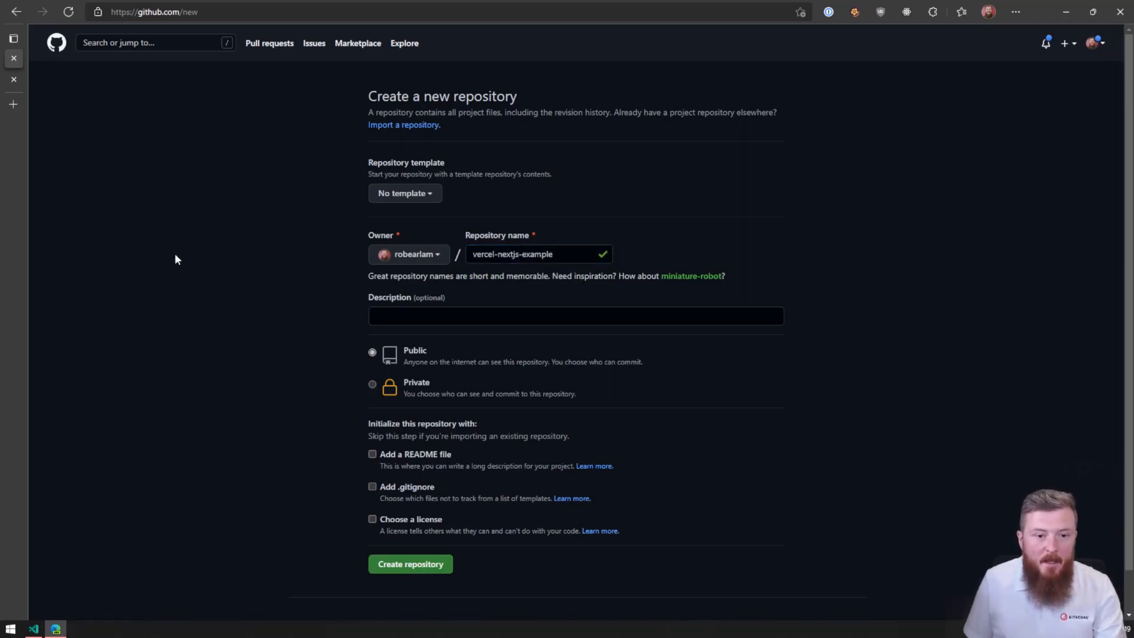
left_click(402, 567)
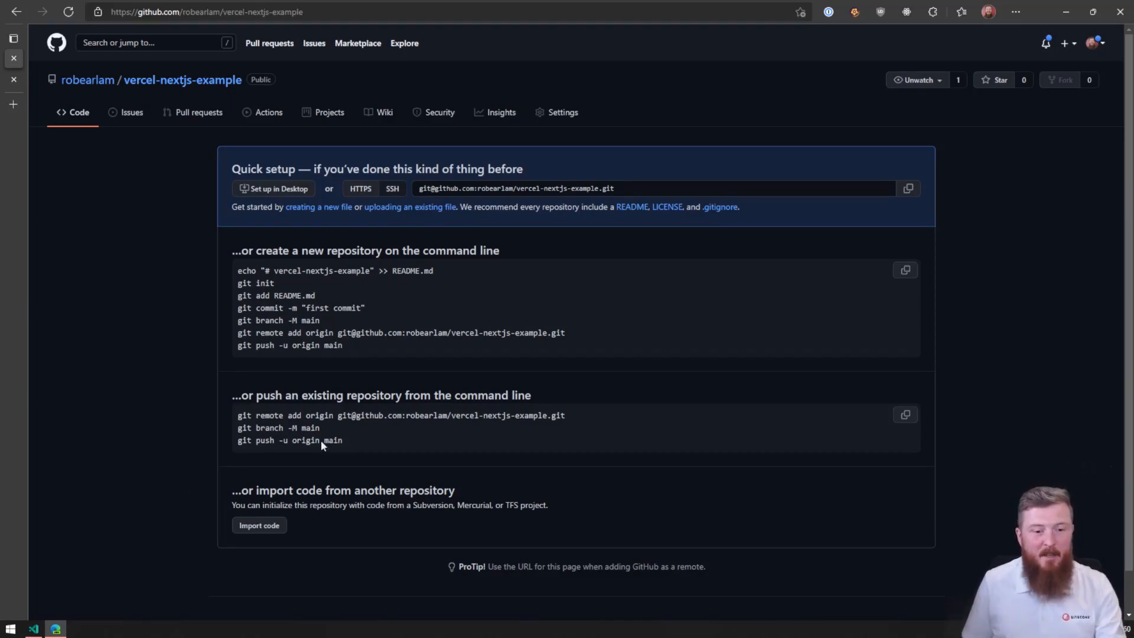
Step: Copy GitHub's commands for pushing an existing repository from the command line
left_click_drag(237, 391, 530, 389)
left_click(530, 390)
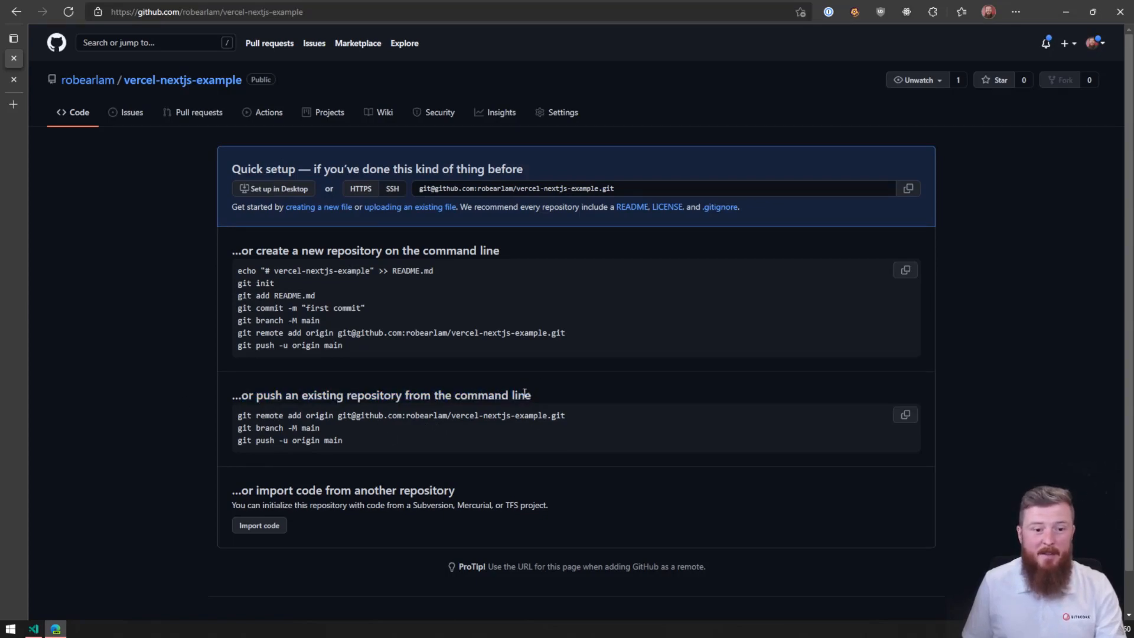
left_click(905, 416)
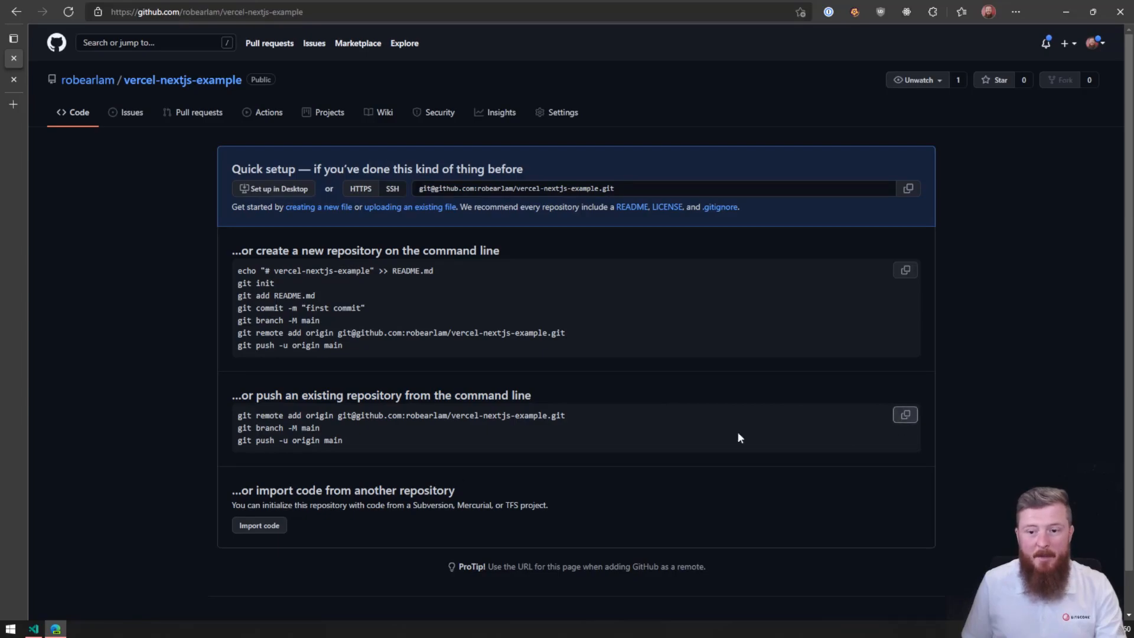
Step: Switch to Visual Studio Code and stop the running development server, answering Y to terminate the batch job
left_click(34, 629)
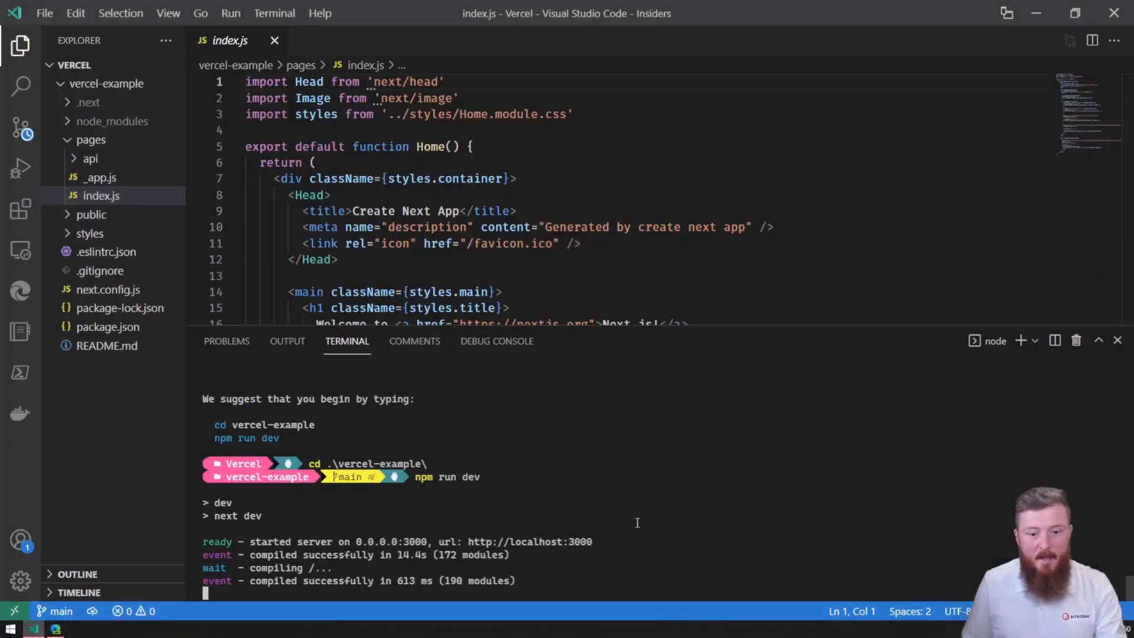
key("ctrl+c")
type("Y")
key("Return")
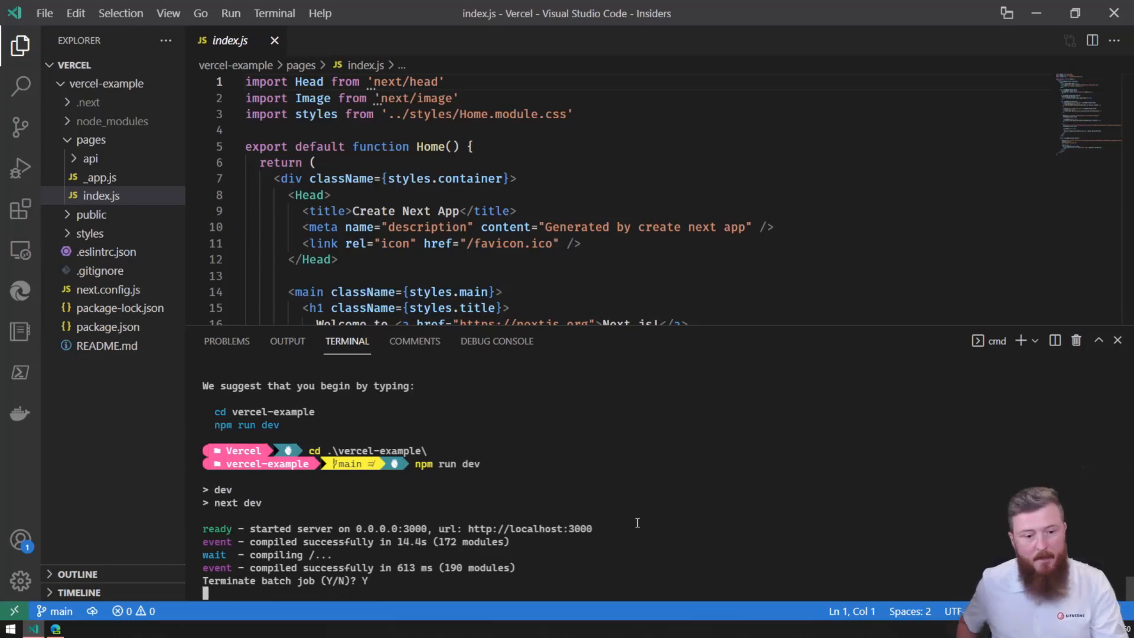
Step: Run the copied Git commands to push the main branch to the GitHub remote, and reload the repository page in Edge
key("ctrl+v")
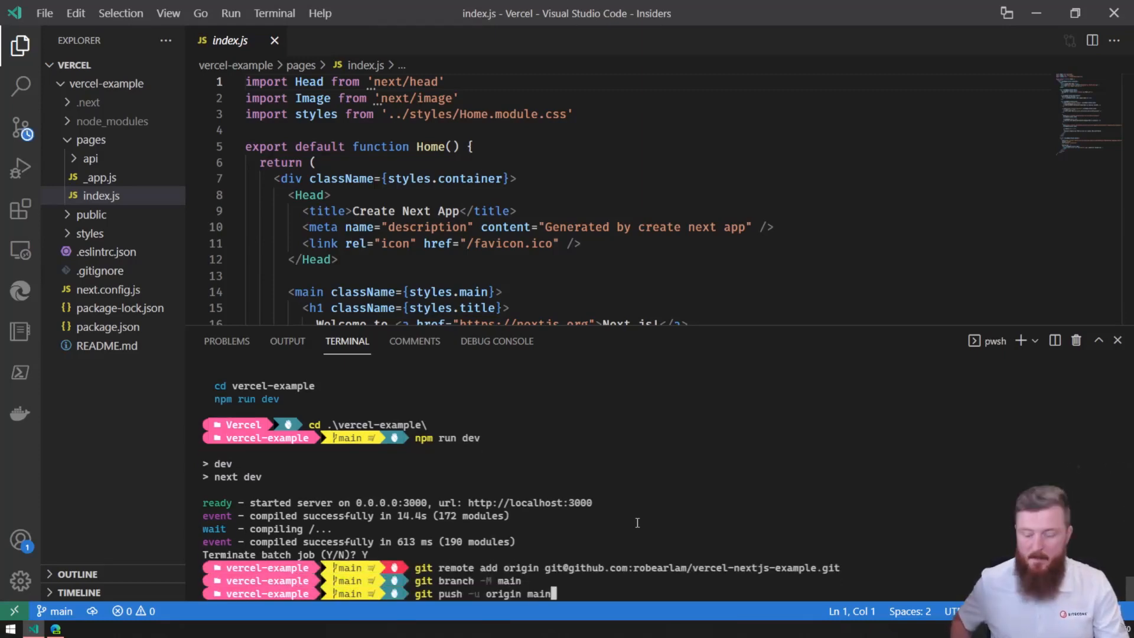
key("Return")
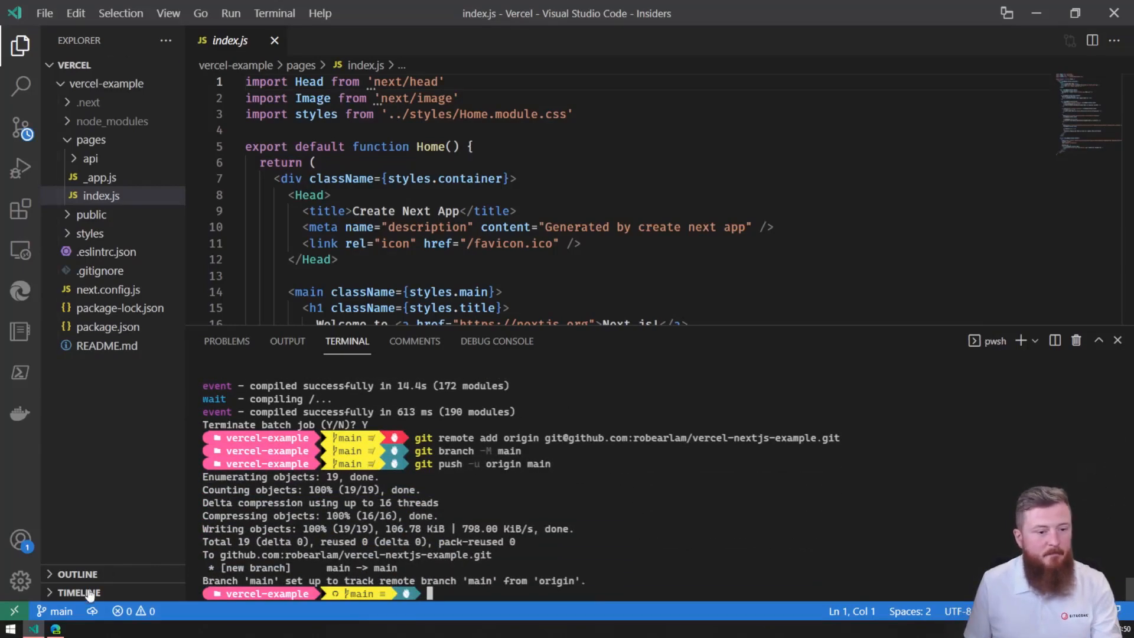
left_click(55, 629)
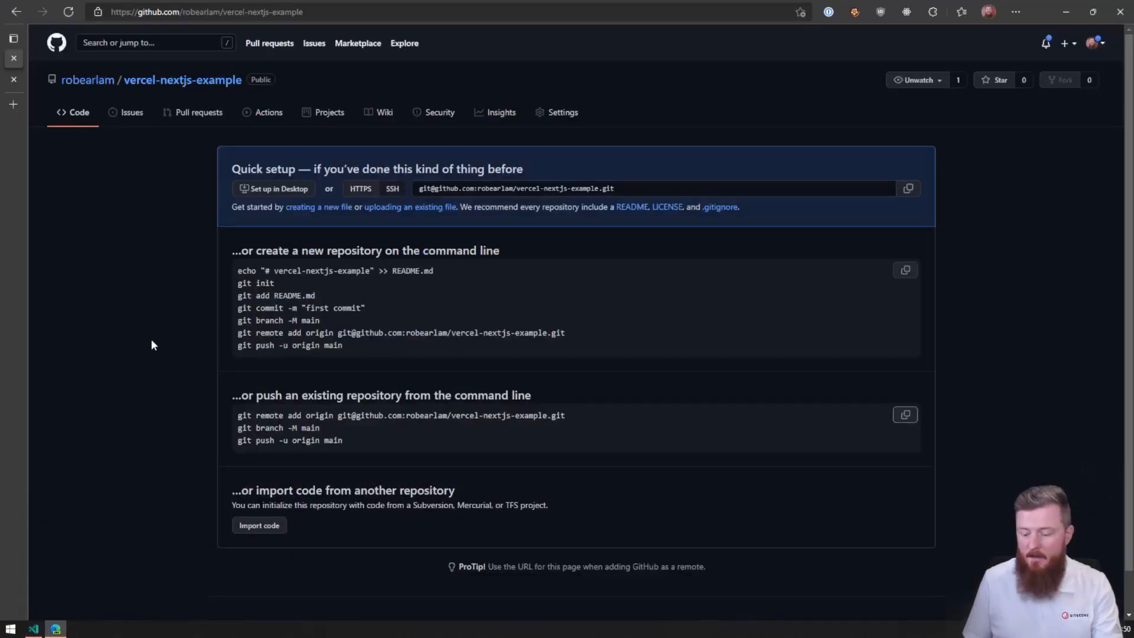
key("F5")
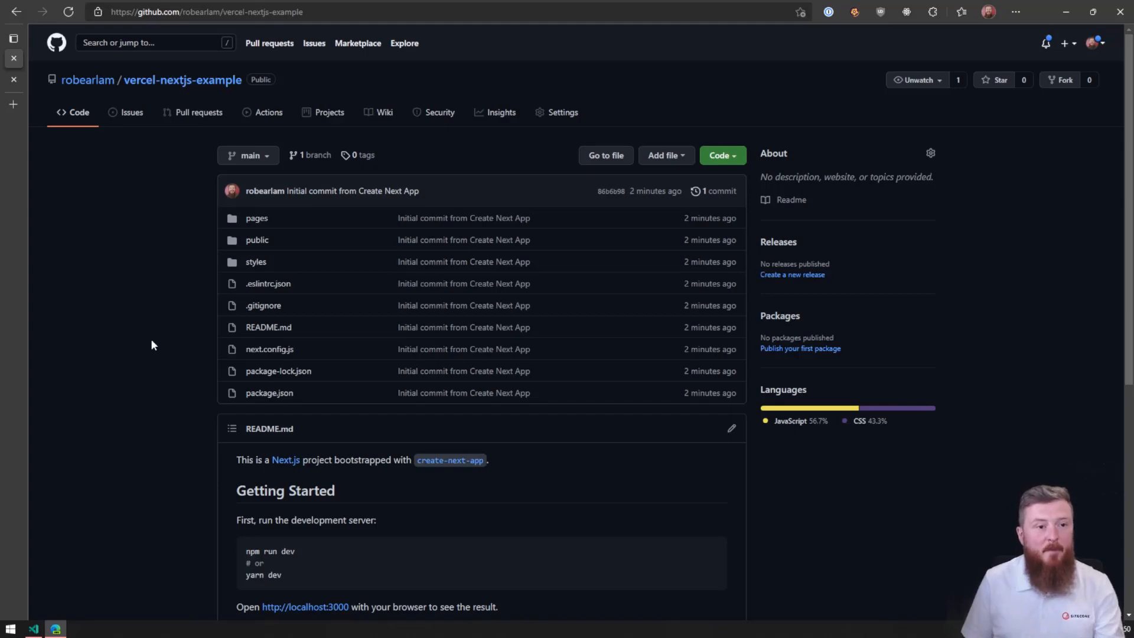
Step: Open the personal Vercel dashboard on vercel.com in a new browser tab
left_click(80, 111)
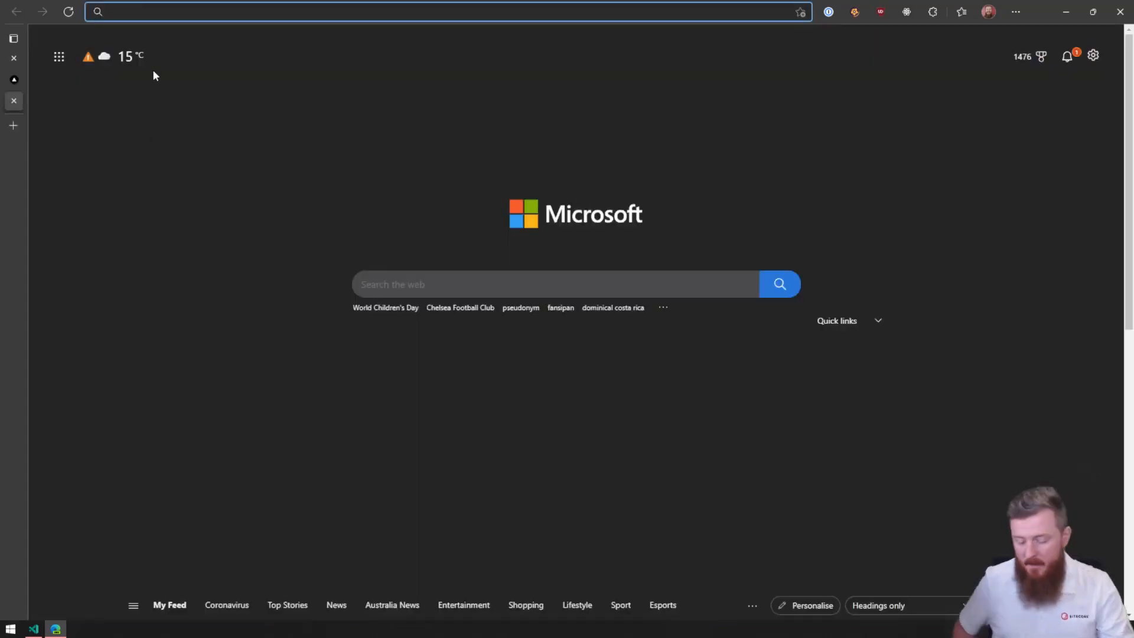
type("vercel.com")
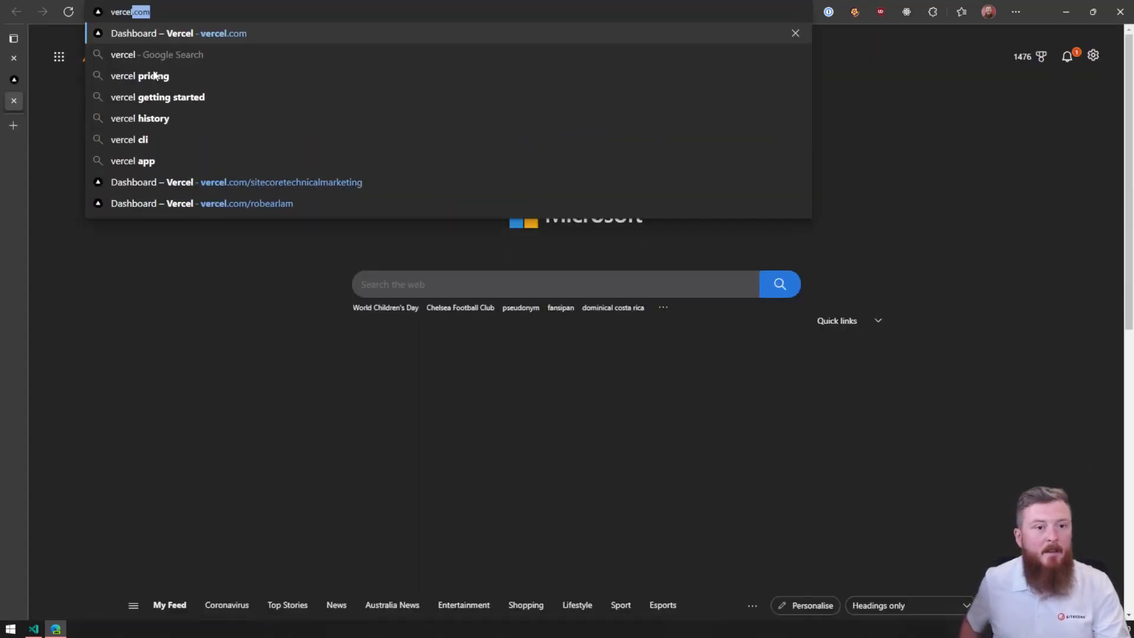
left_click(175, 207)
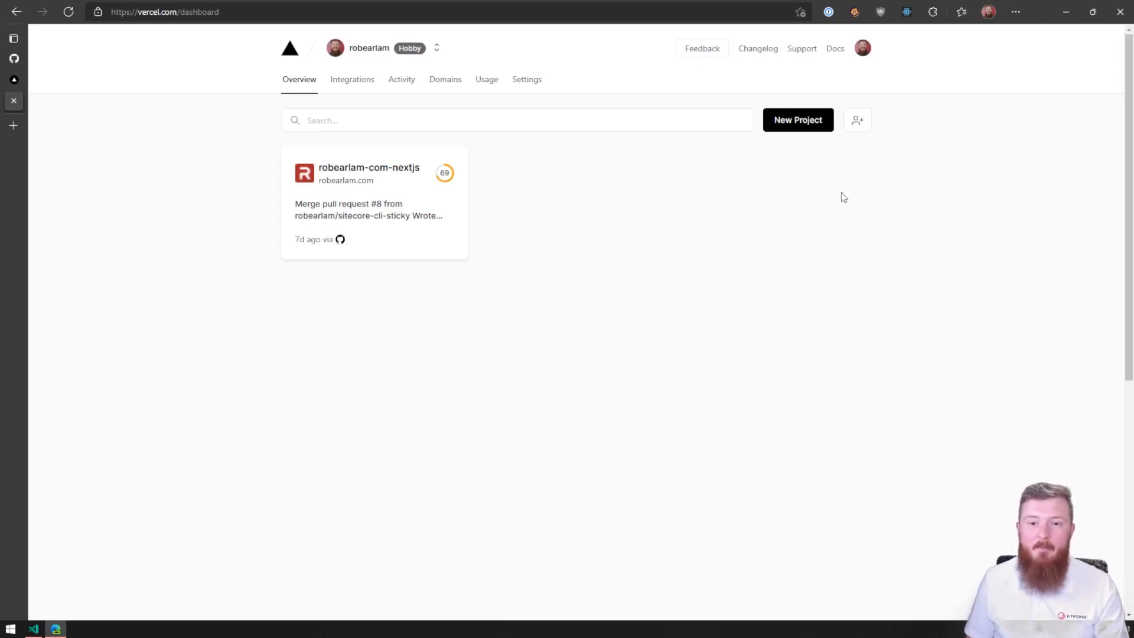
Step: Create a new Vercel project by importing the vercel-nextjs-example repository and deploy it with the default configuration
left_click(793, 118)
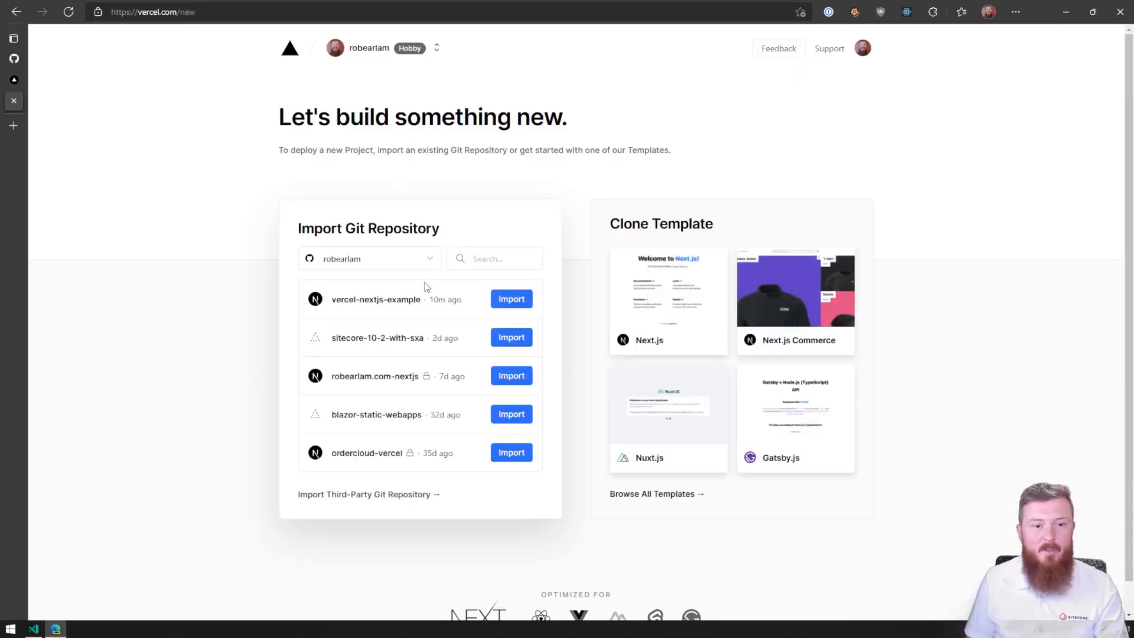
left_click(501, 299)
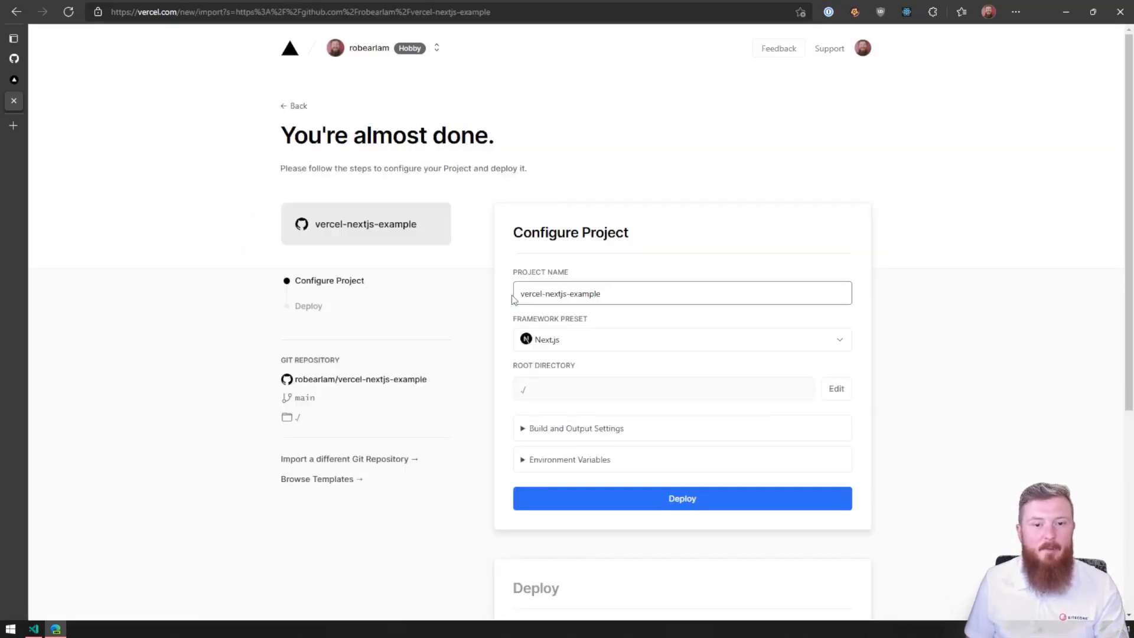
left_click(682, 499)
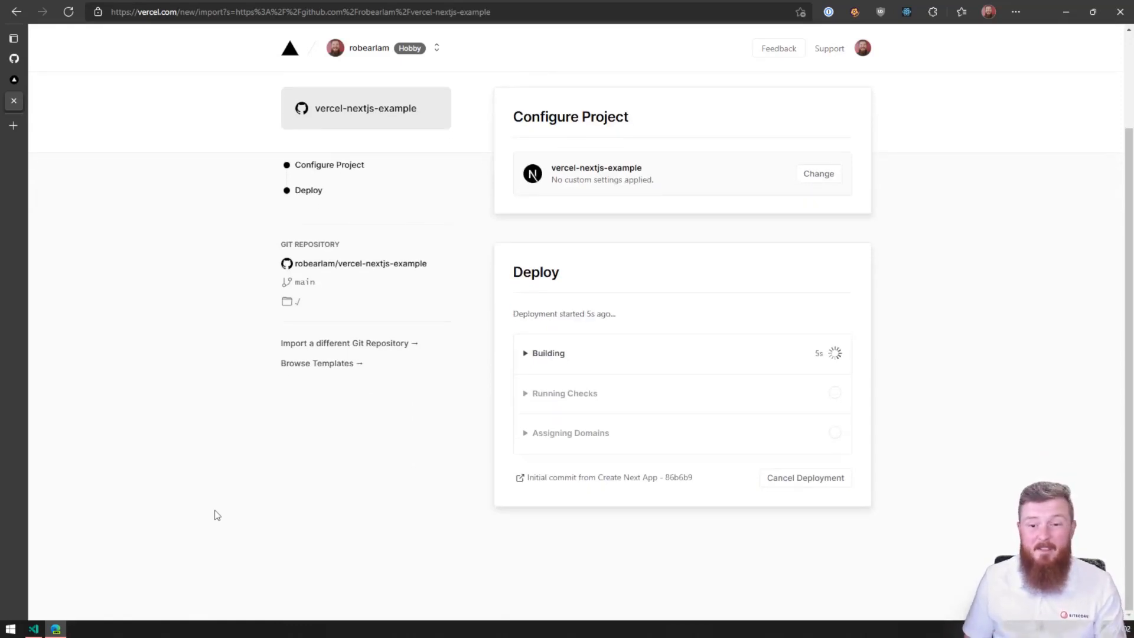
Step: Expand the deployment's Building section and read through its build log
left_click(526, 358)
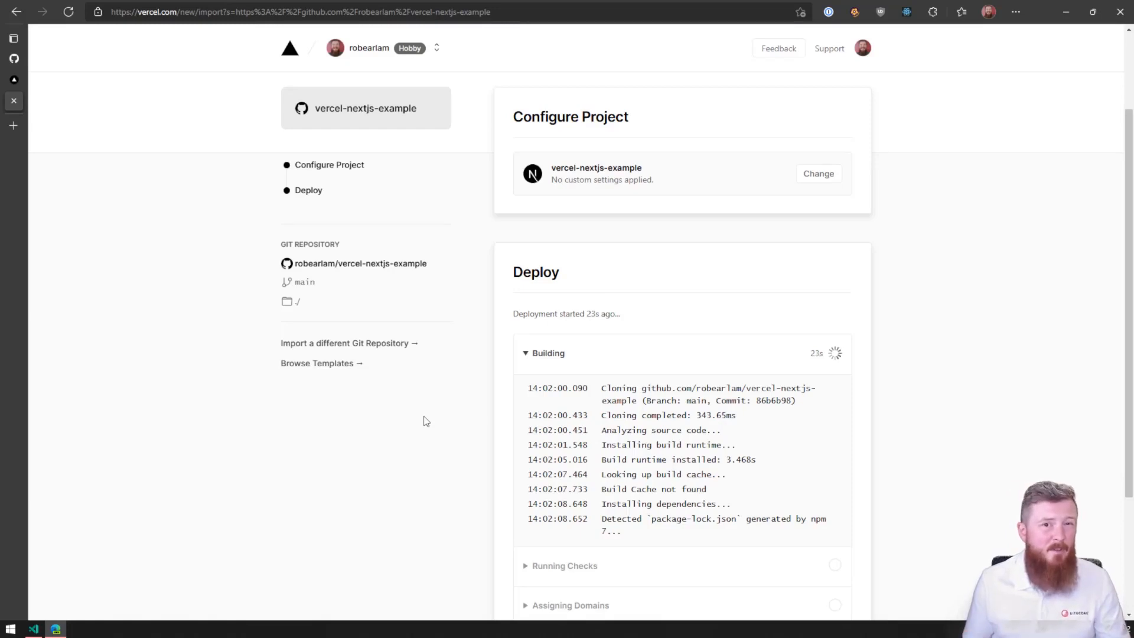
scroll(537, 400, "down", 6)
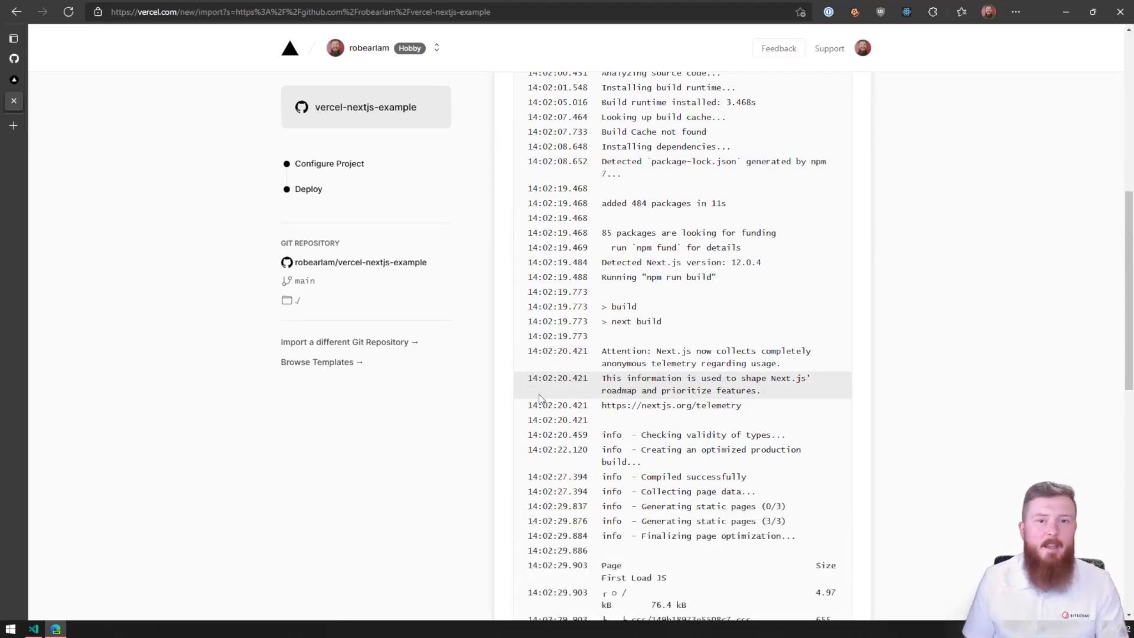
Step: Read the rest of the build log, highlighting the two lines about generating static pages
scroll(539, 398, "down", 3)
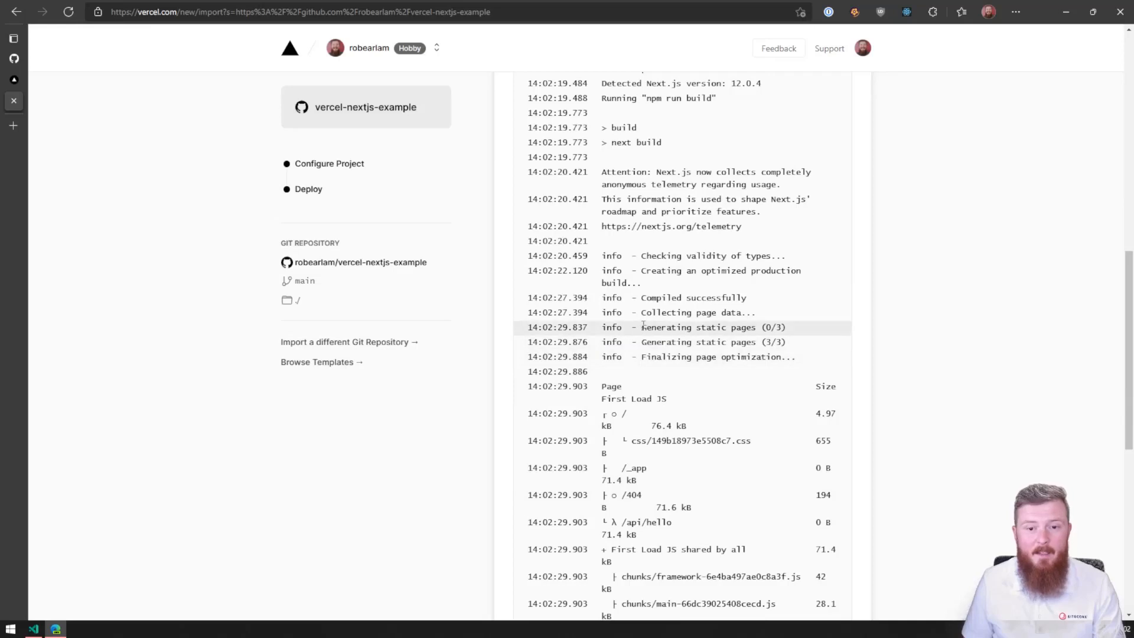
left_click_drag(642, 327, 786, 327)
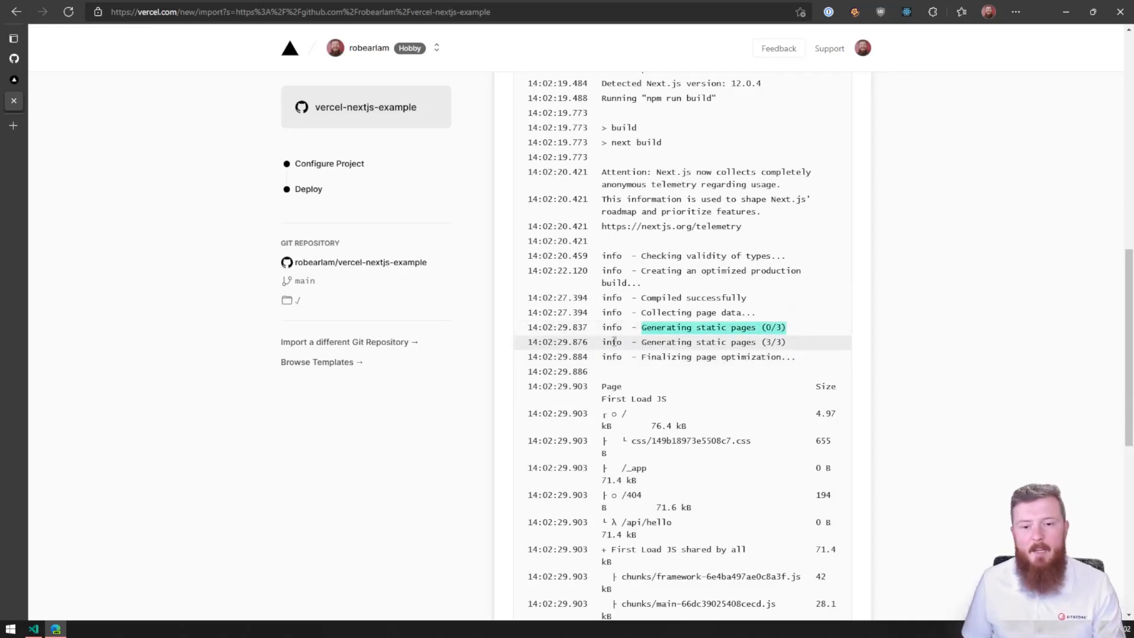
left_click_drag(643, 342, 785, 342)
scroll(803, 384, "down", 5)
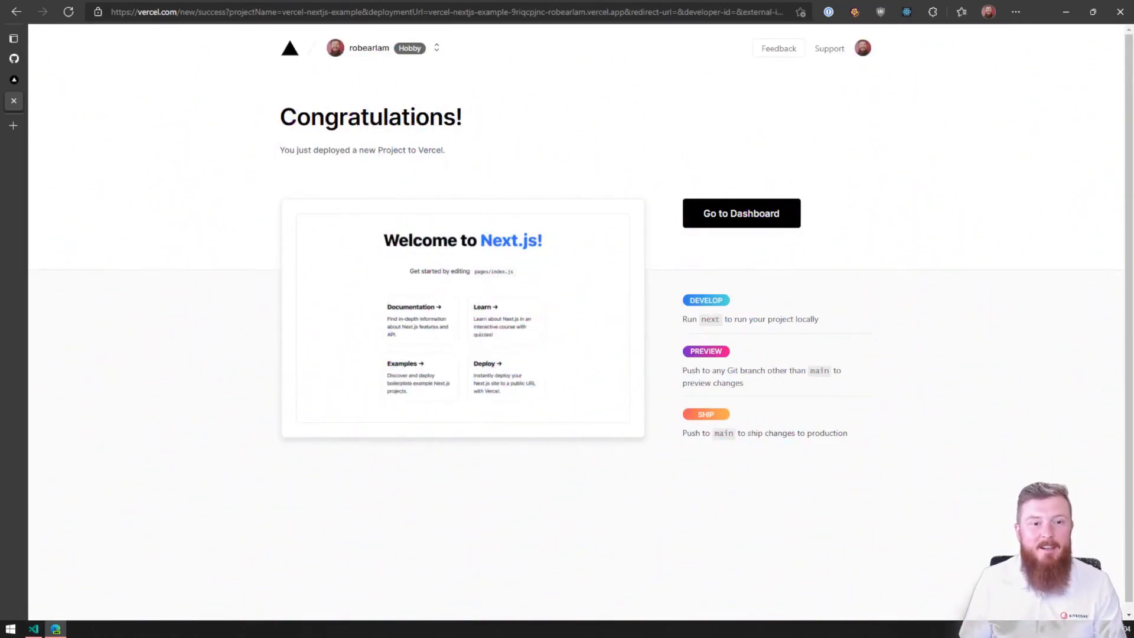
Step: From the new project's dashboard, visit the vercel-nextjs-example-livid.vercel.app production domain and inspect the site's connection security details
left_click(724, 215)
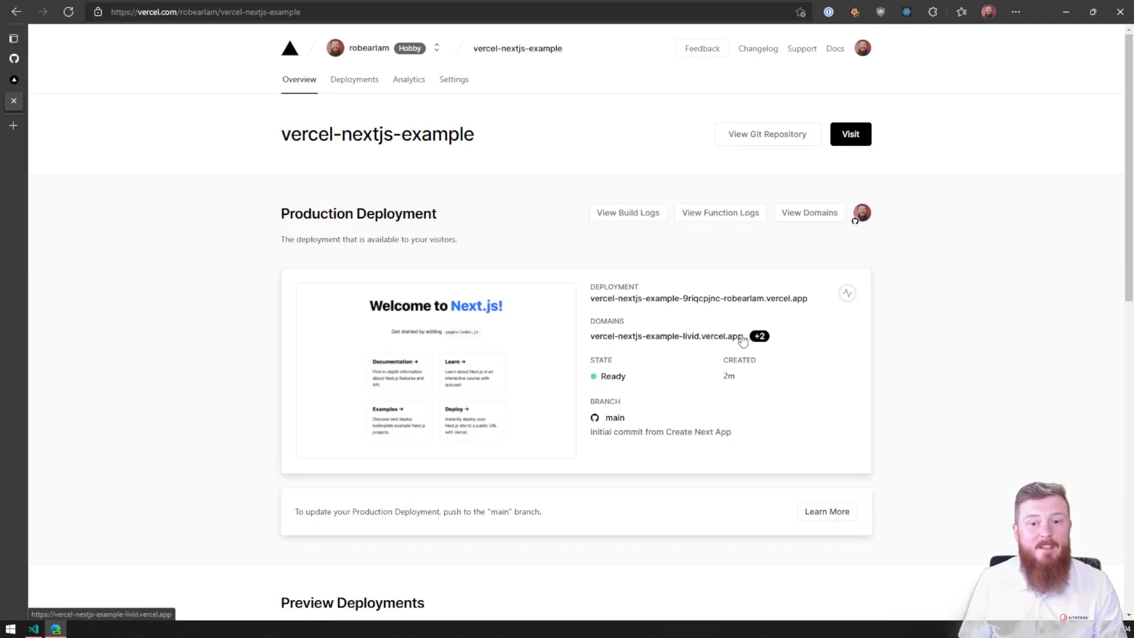
left_click(688, 338)
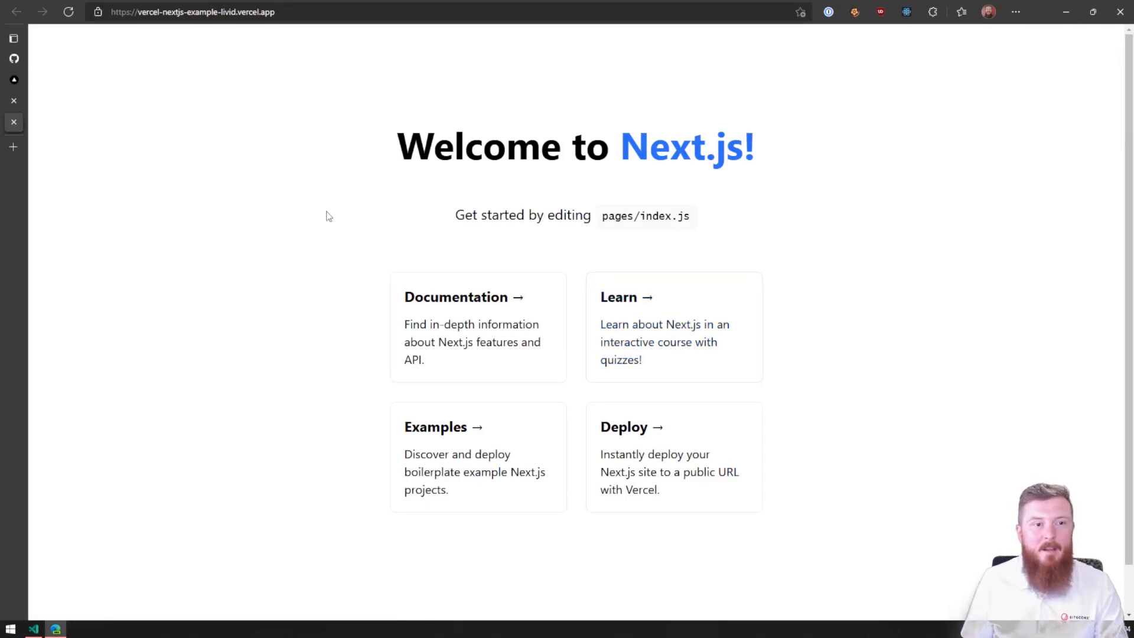
left_click(97, 14)
left_click(139, 56)
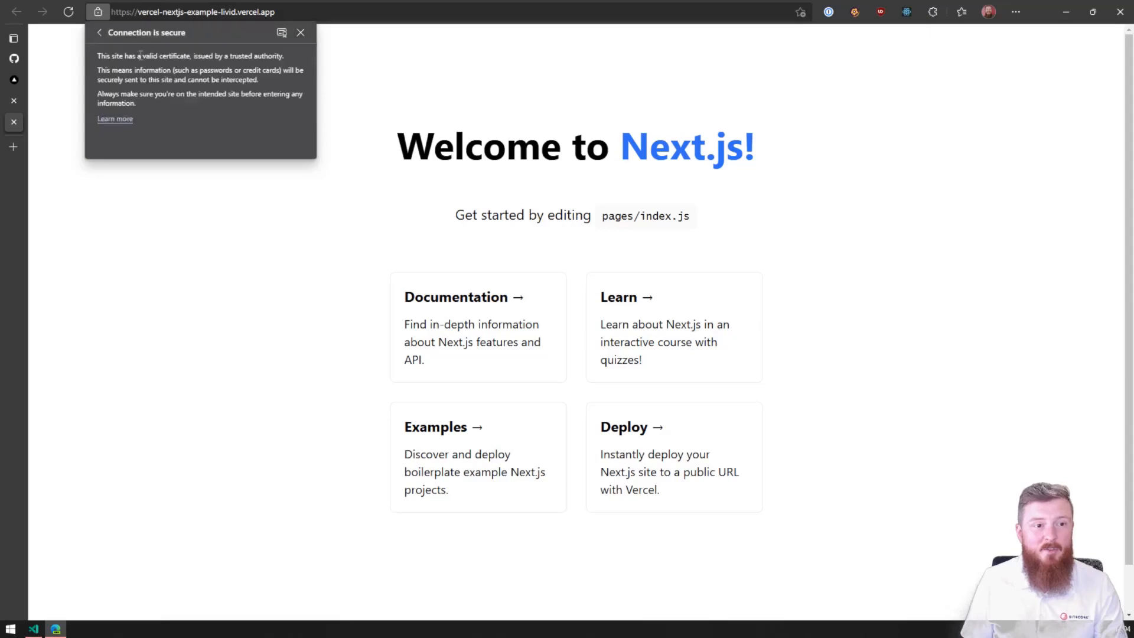
left_click(300, 35)
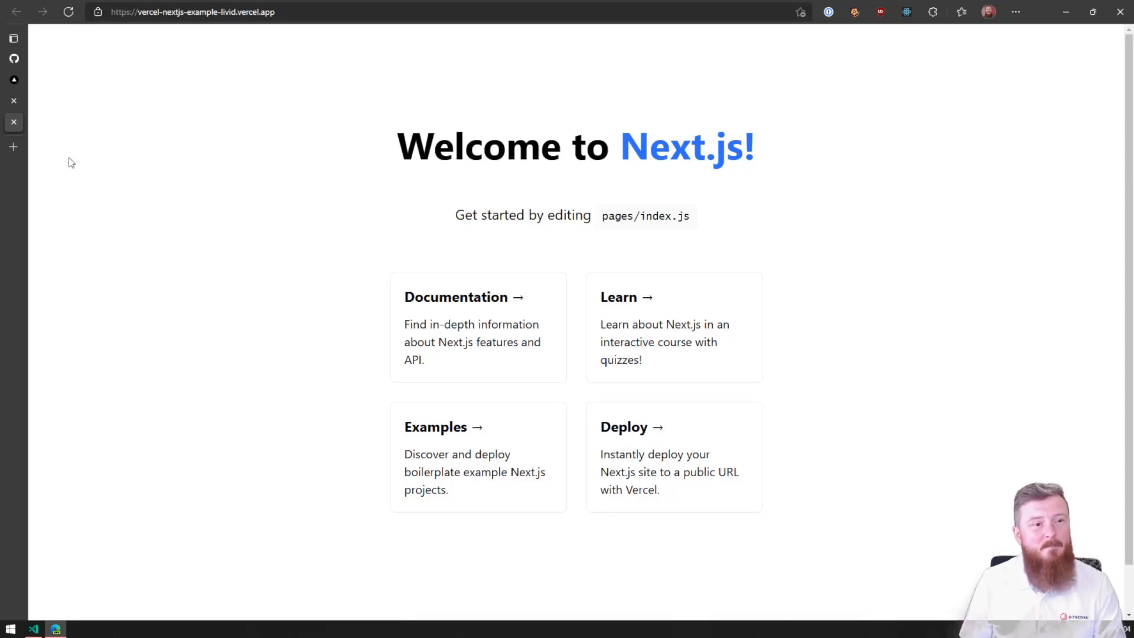
Step: Return to the vercel-nextjs-example project on Vercel and view its list of deployments
left_click(30, 100)
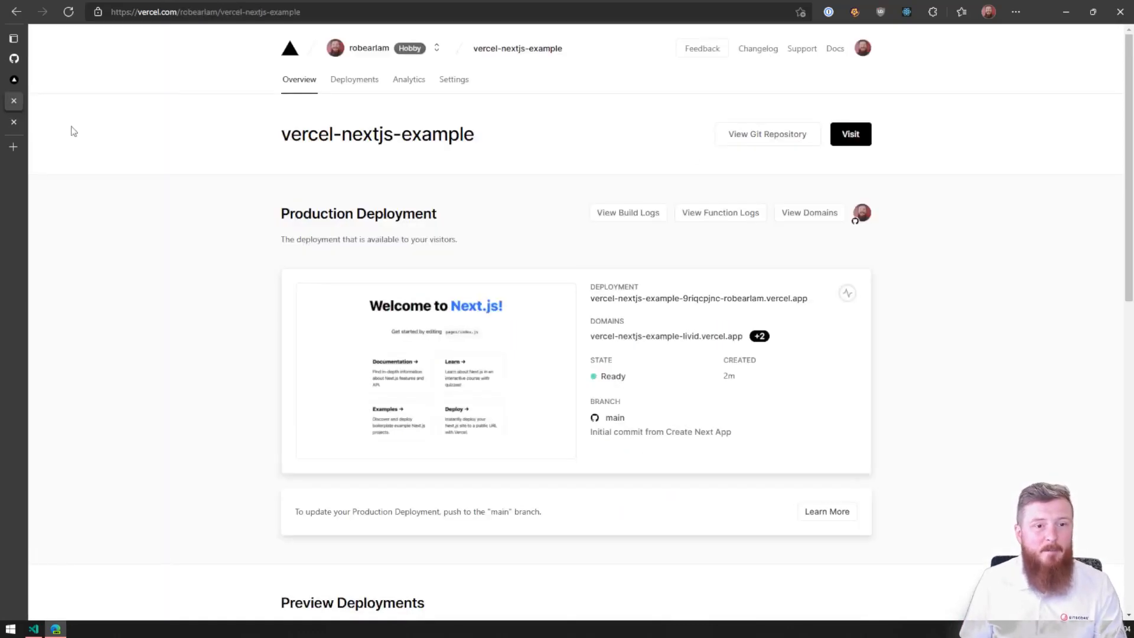
left_click(353, 80)
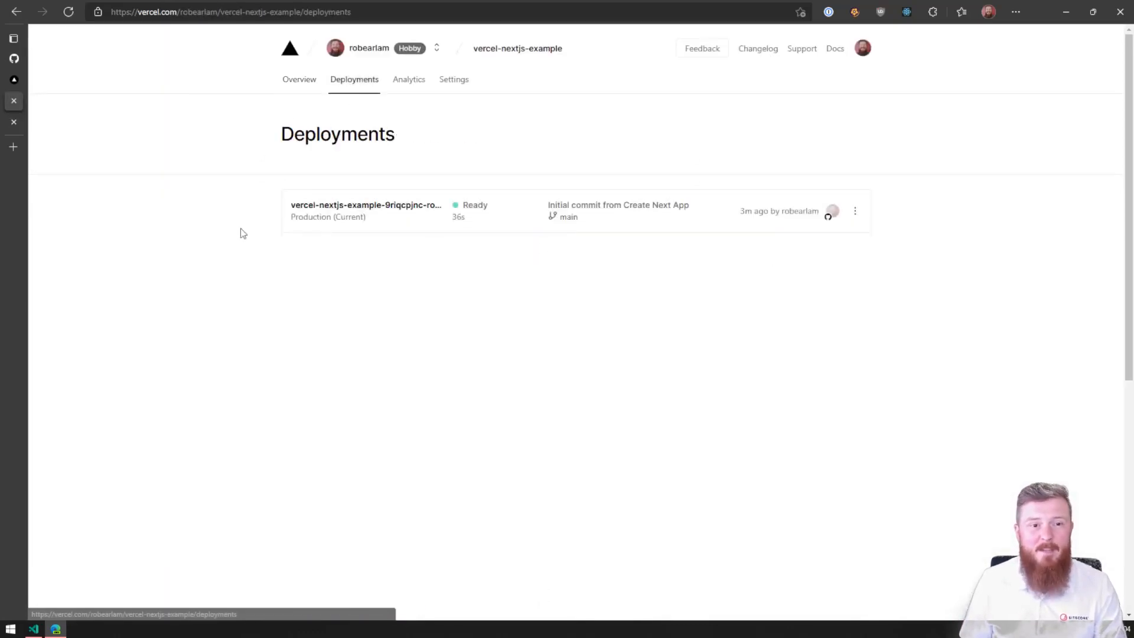
mouse_move(289, 217)
left_mouse_down()
mouse_move(372, 220)
mouse_move(297, 230)
left_mouse_up()
left_click(298, 229)
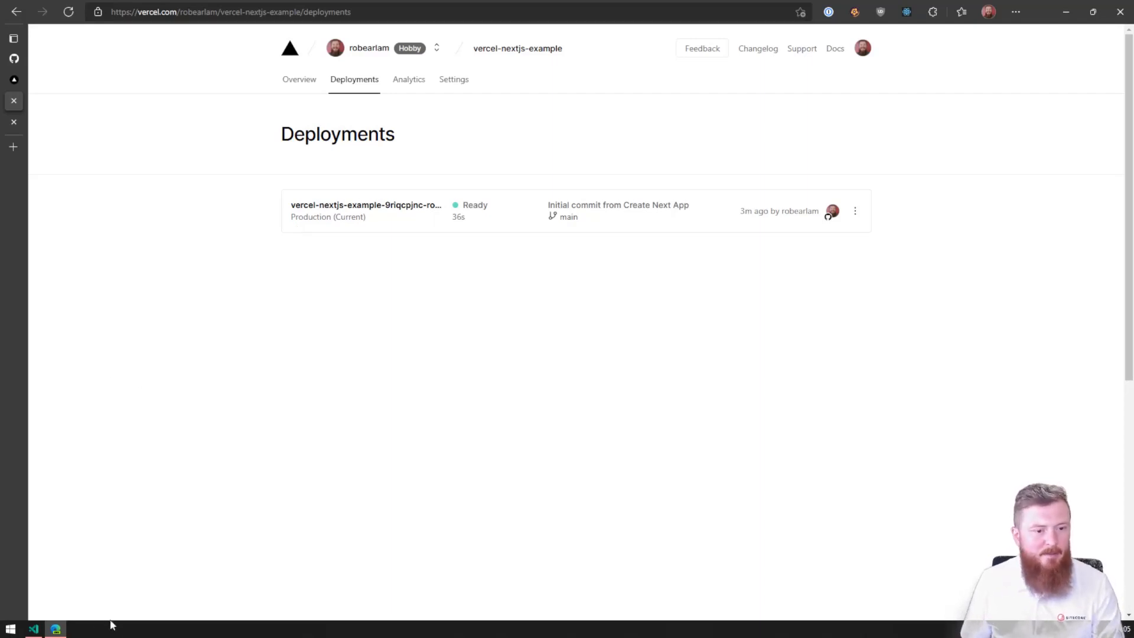
Step: Switch to Visual Studio Code and create and check out a Git branch named test-preview using "git co -b"
left_click(34, 629)
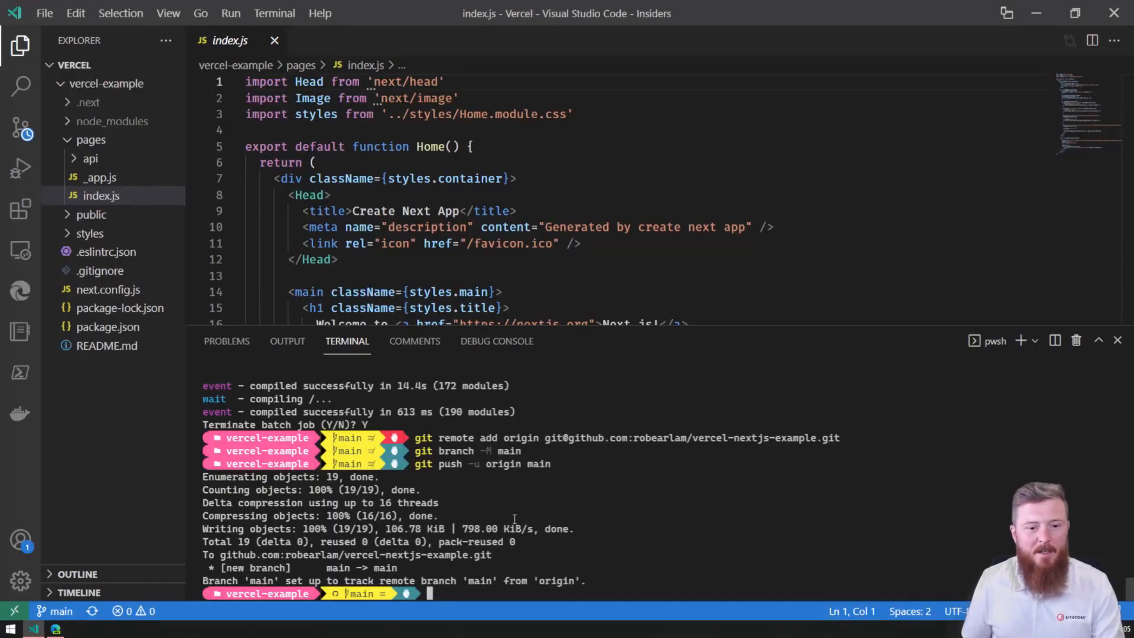
type("git co")
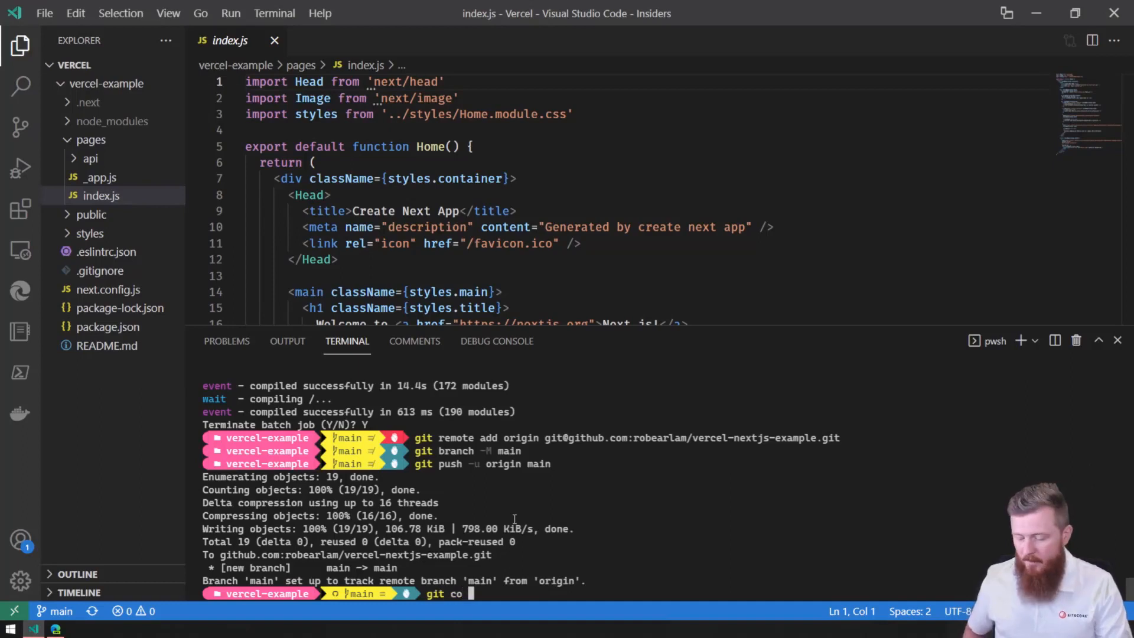
type(" -b test-pore")
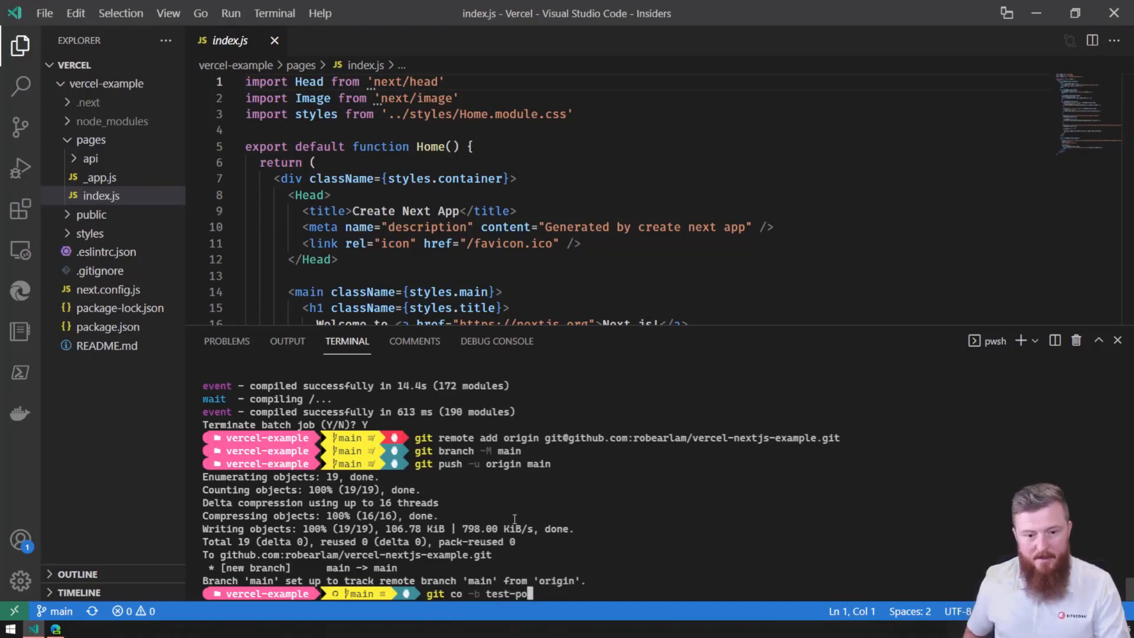
key("BackSpace")
key("BackSpace")
key("BackSpace")
type("review")
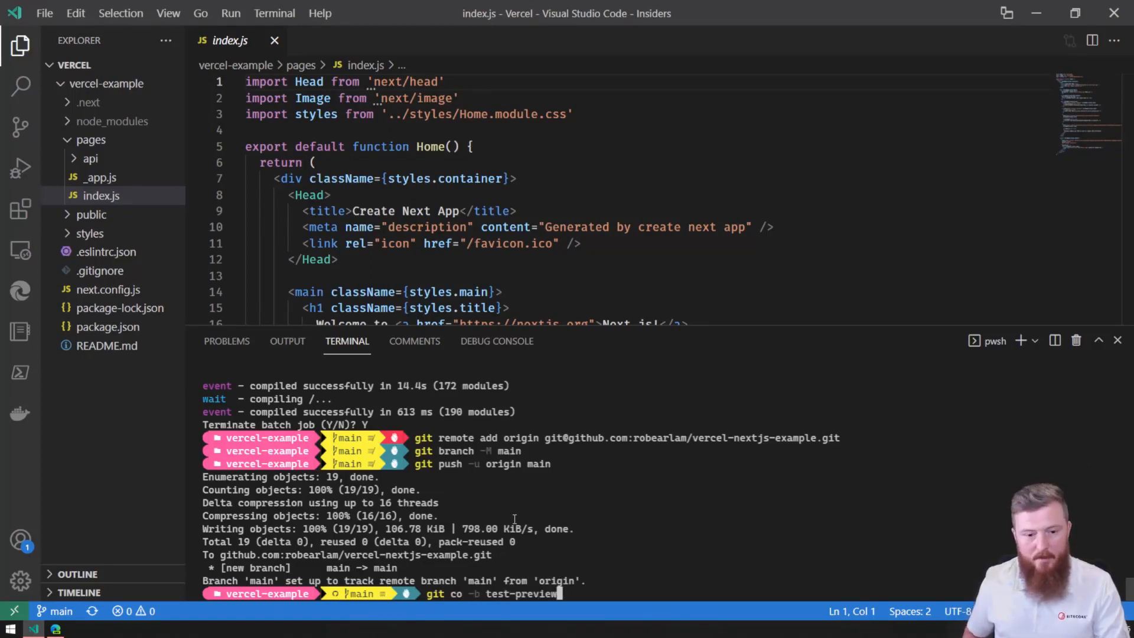
key("Return")
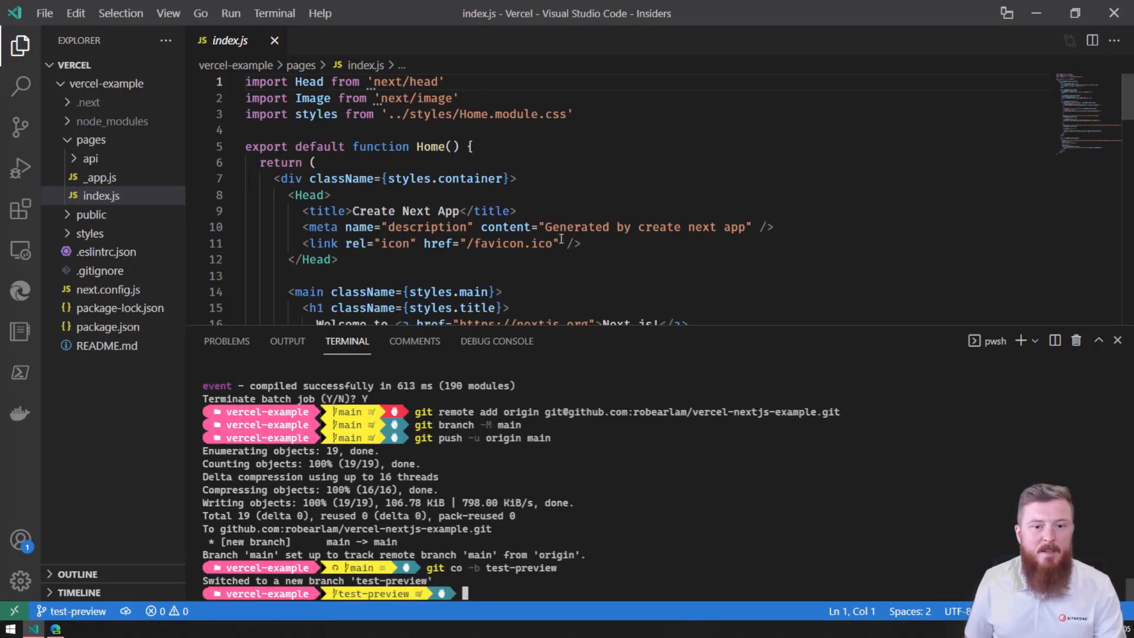
Step: Append " - Preview Site" after the Next.js! link in the h1 heading of index.js and save the file
scroll(561, 238, "down", 2)
left_click(660, 239)
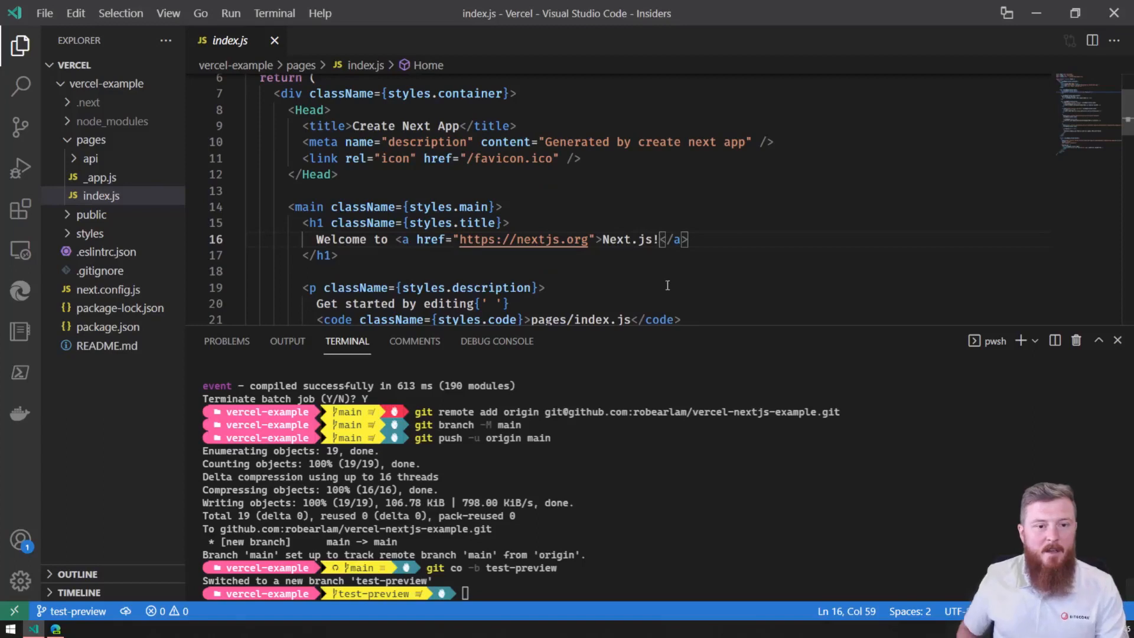
left_click(714, 239)
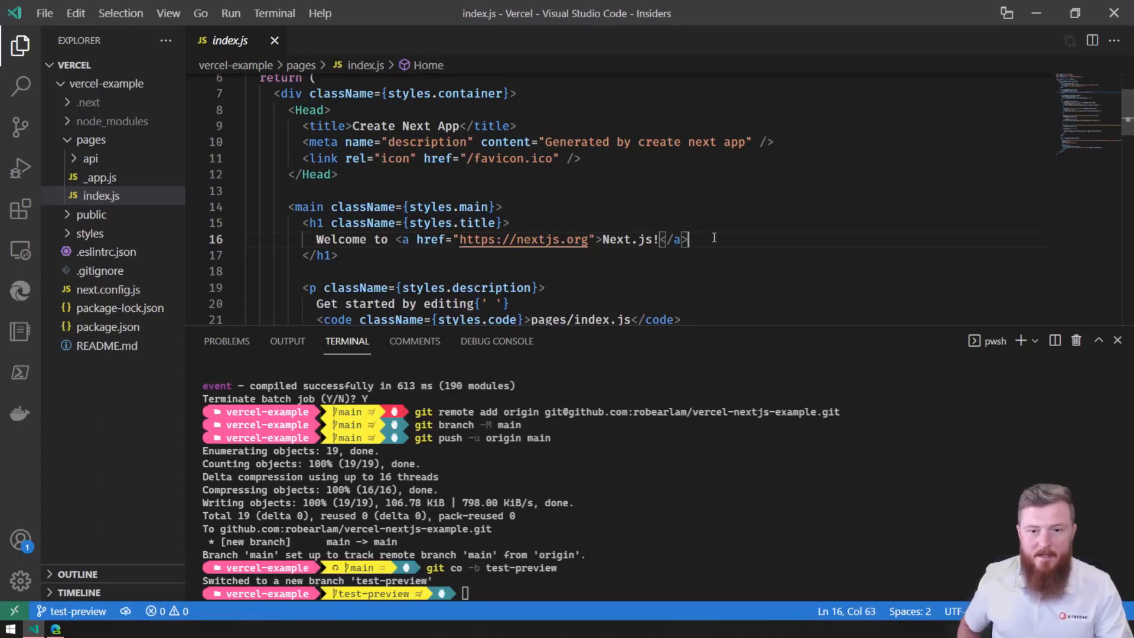
type("- Pr")
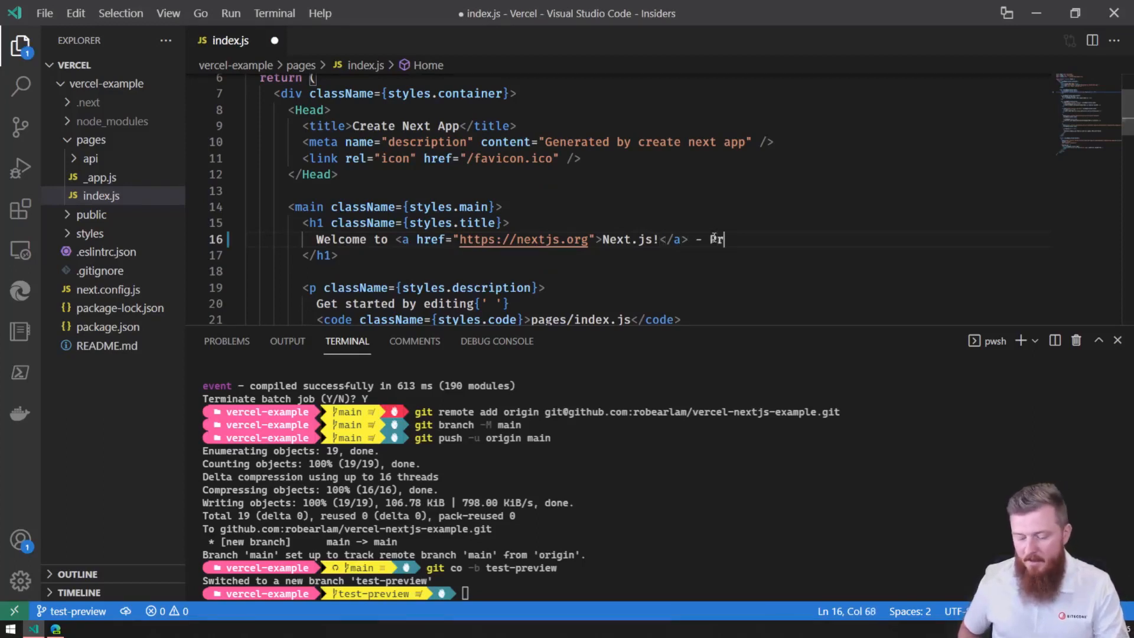
type("eview S")
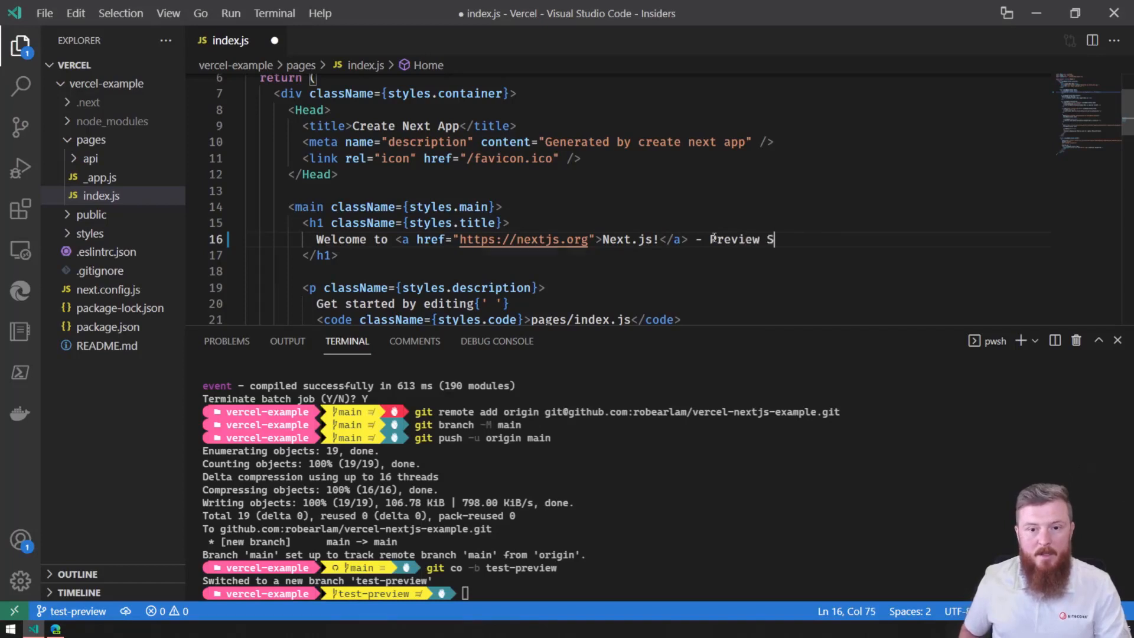
type("ite")
key("ctrl+s")
left_click(643, 195)
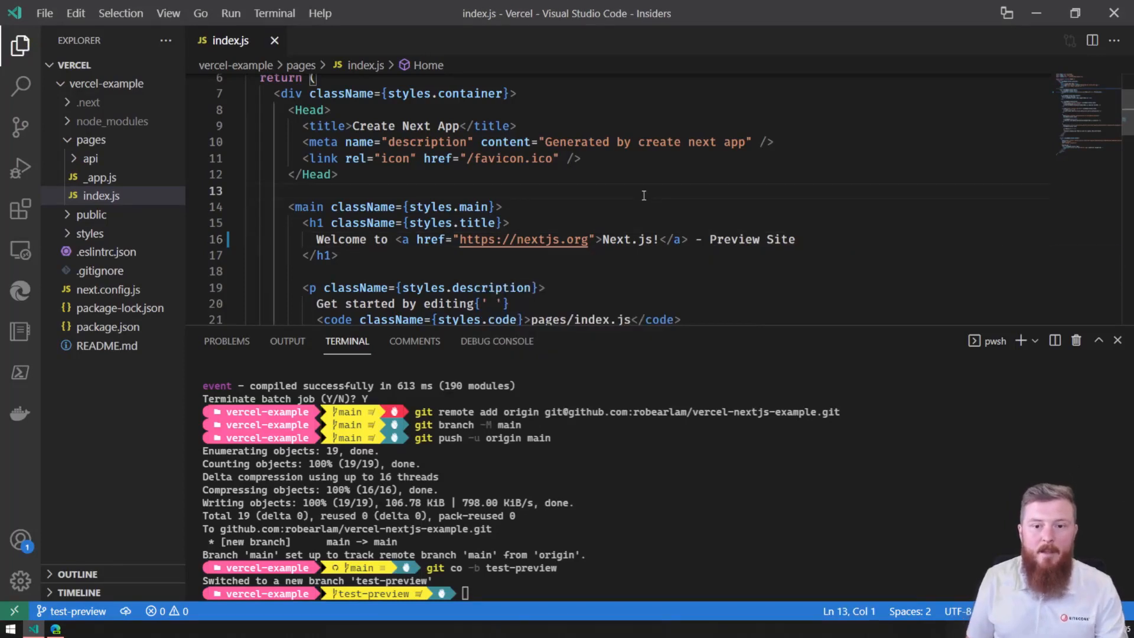
Step: Check the repository's Git status in the terminal and stage all changes with "git add ."
left_click(713, 492)
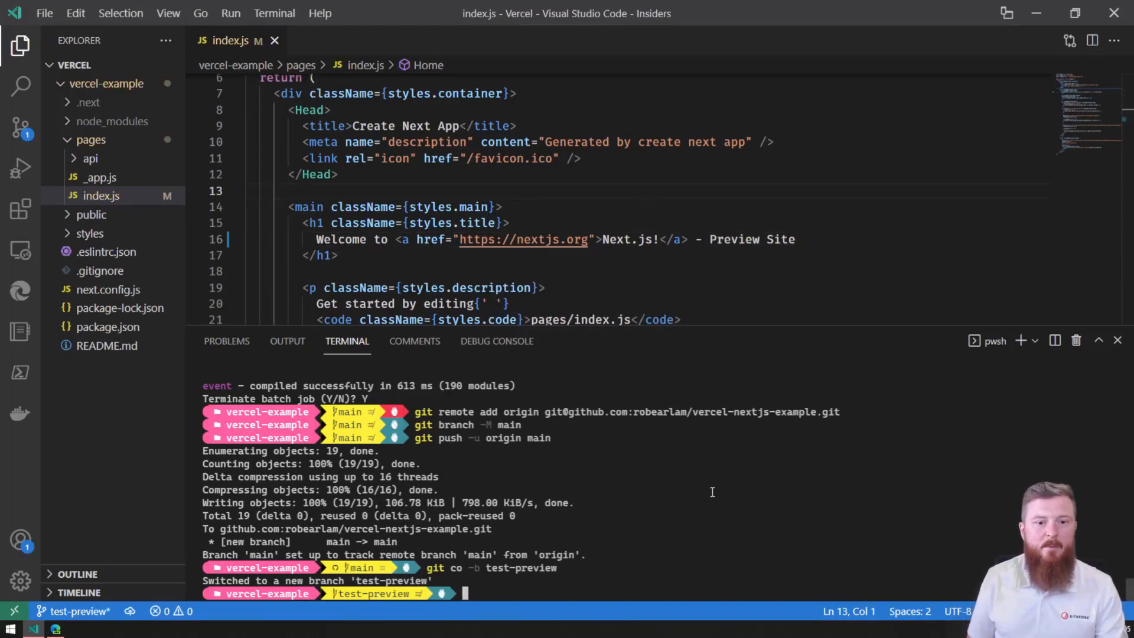
type("git status")
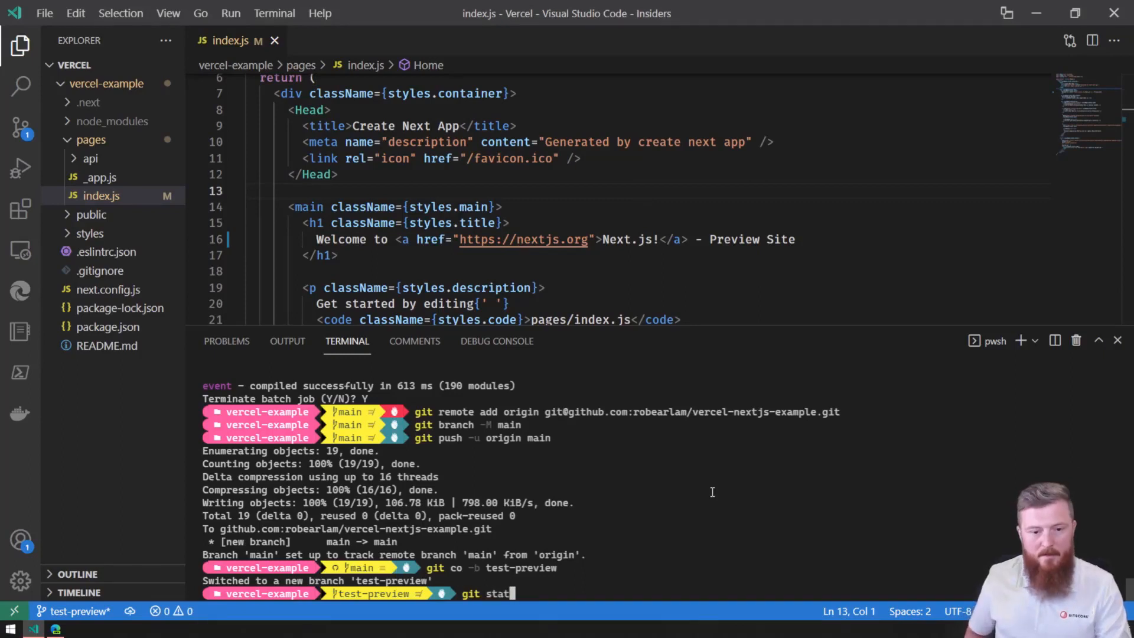
key("Return")
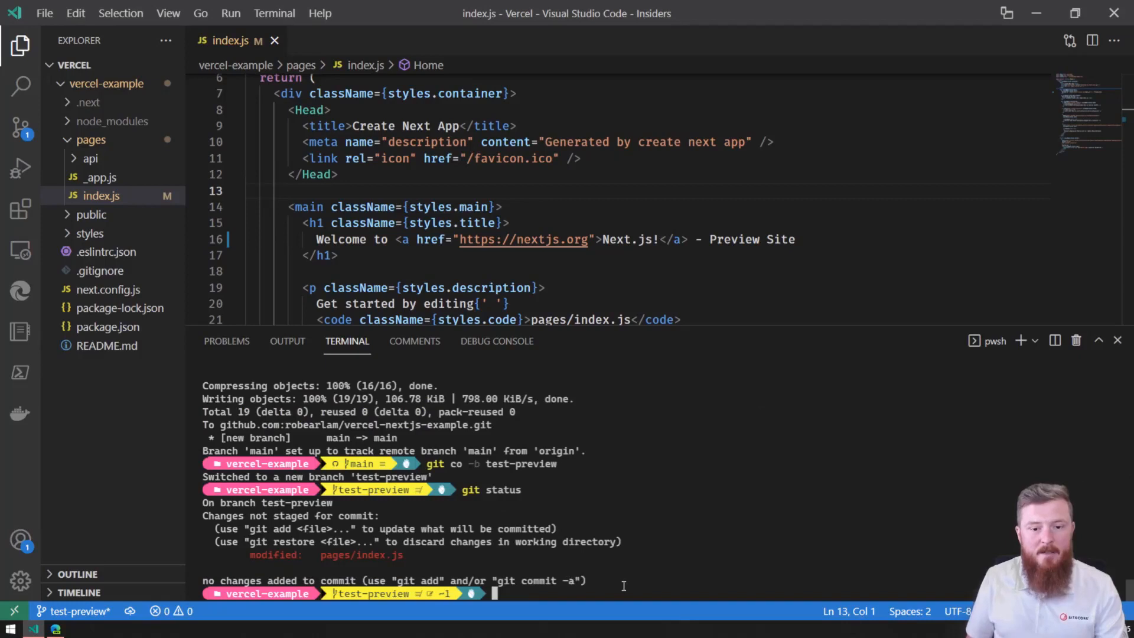
type("git add .")
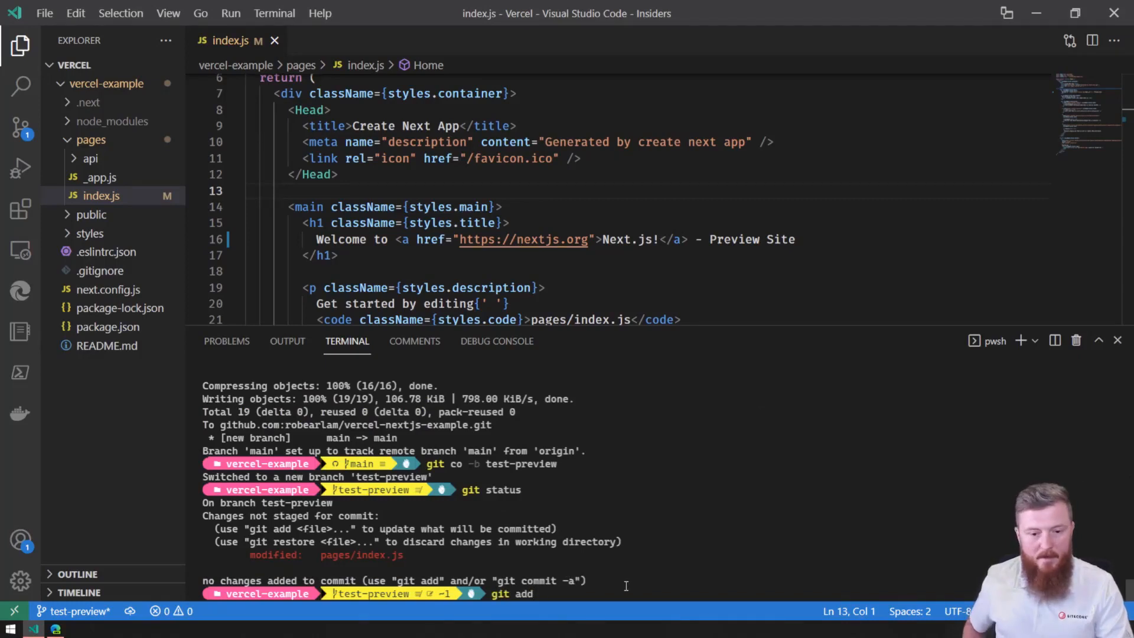
key("Return")
Step: Commit the staged change with the message 'Updated H1'
type("g")
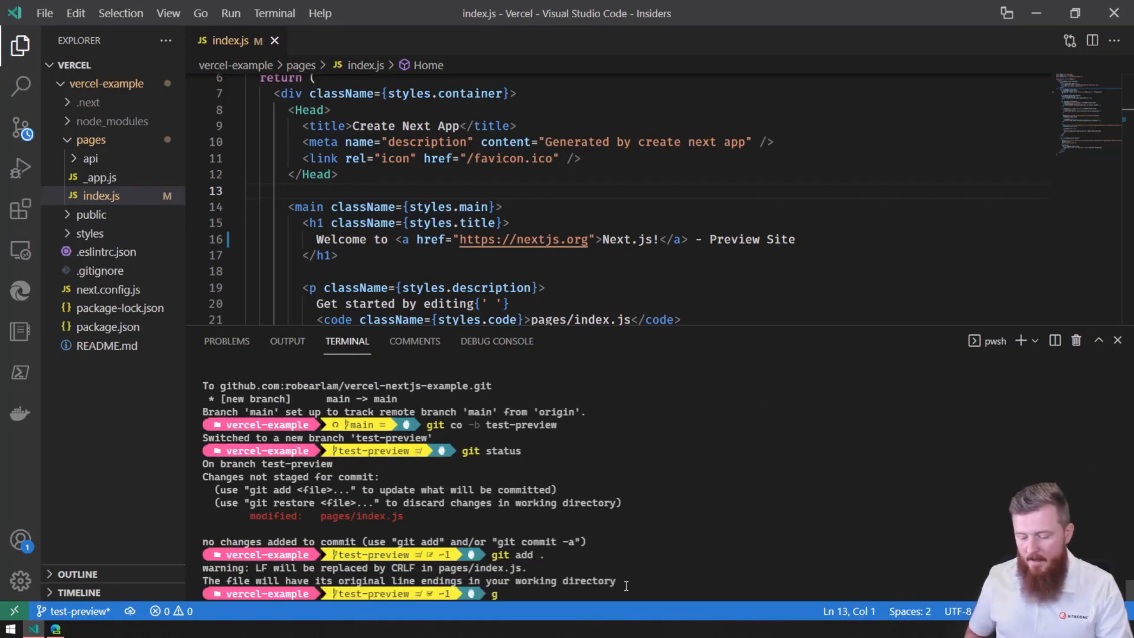
type("it commit -m 'Updatred")
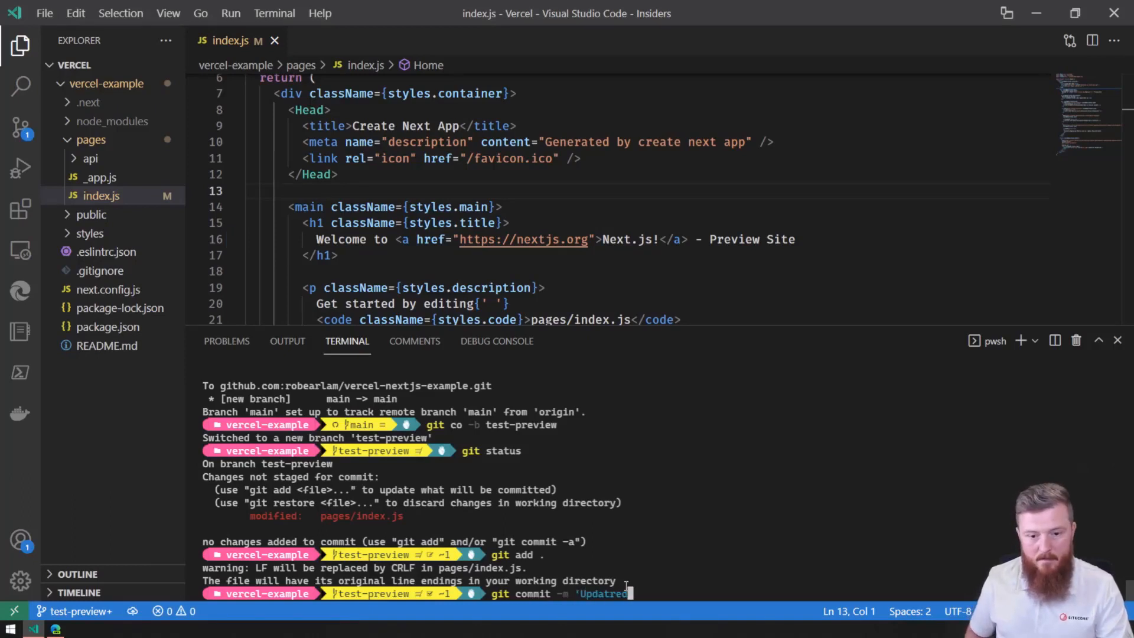
key("BackSpace")
key("BackSpace")
type("ed H1'")
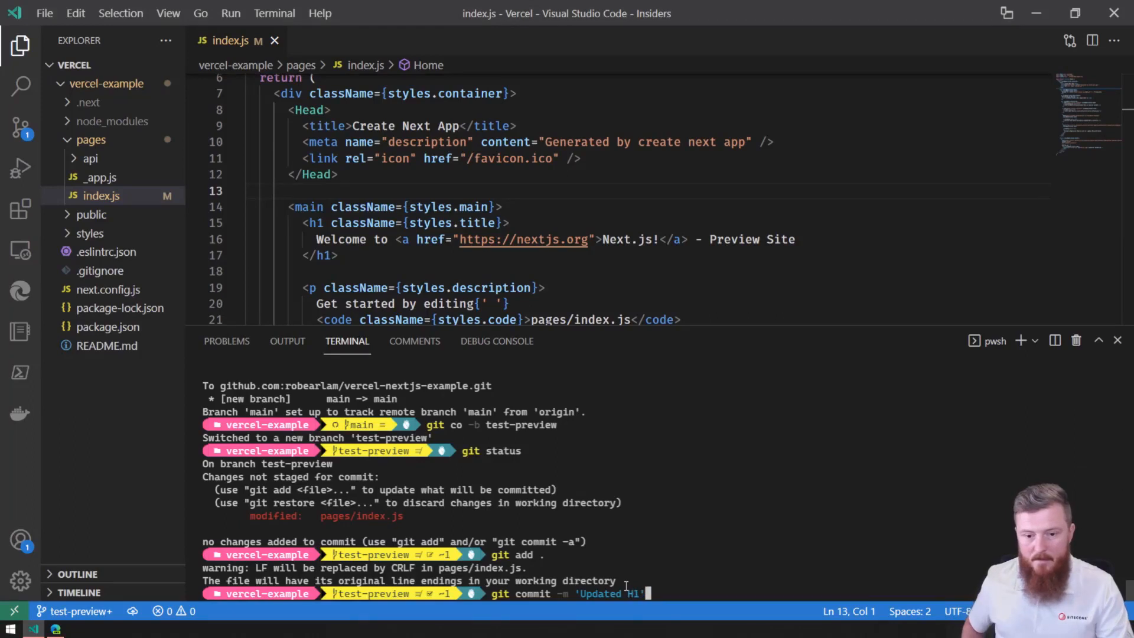
key("Return")
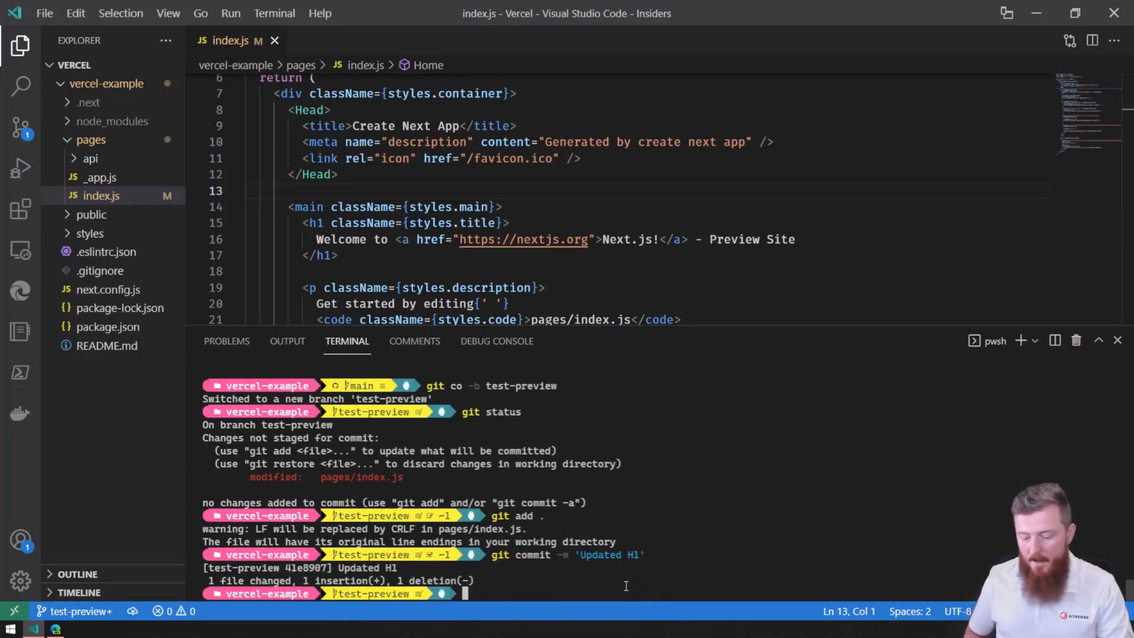
Step: Push the test-preview branch to origin and set its upstream with "git push --set-upstream origin test-preview"
type("git push")
key("Return")
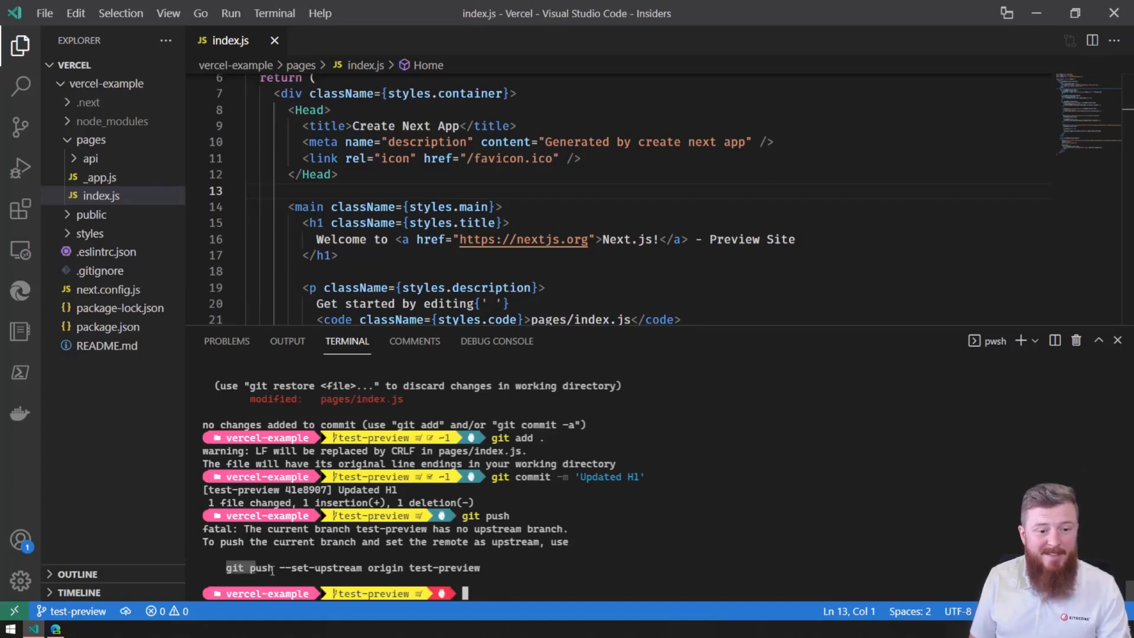
left_click_drag(273, 570, 479, 570)
right_click(534, 571)
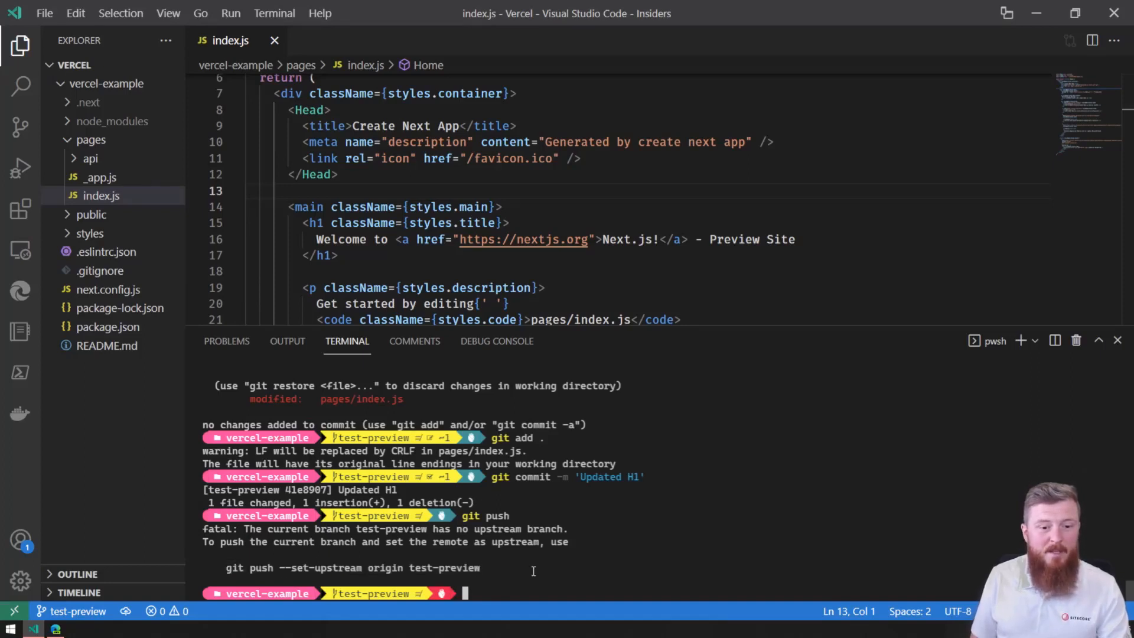
right_click(534, 571)
key("Return")
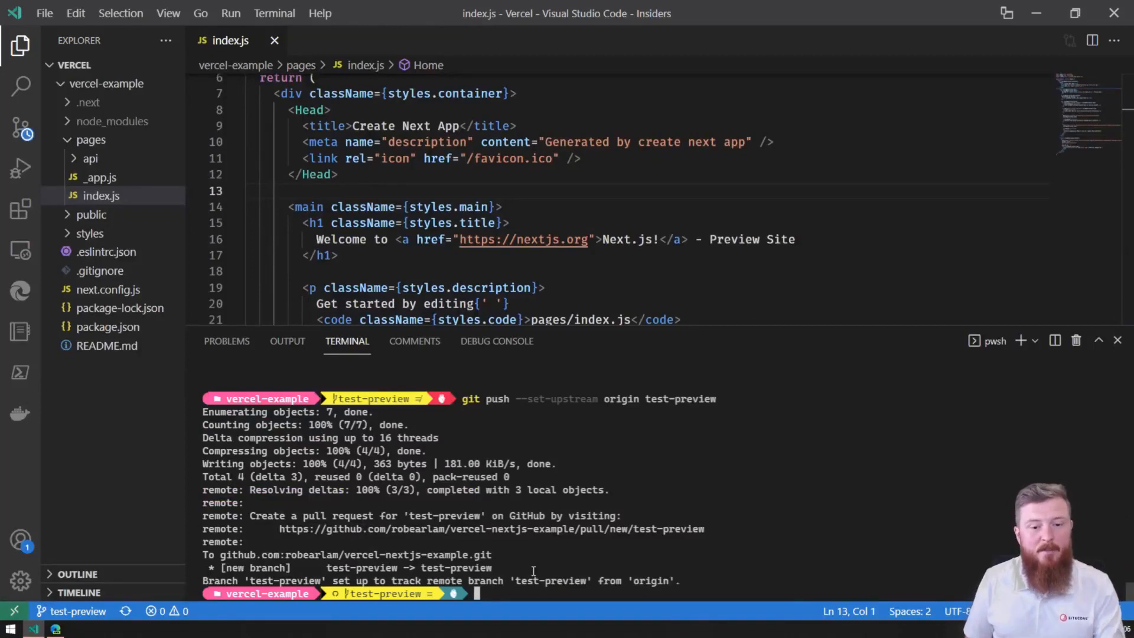
Step: Switch to Edge and check the list of branches on the vercel-nextjs-example repository page on GitHub
left_click(55, 629)
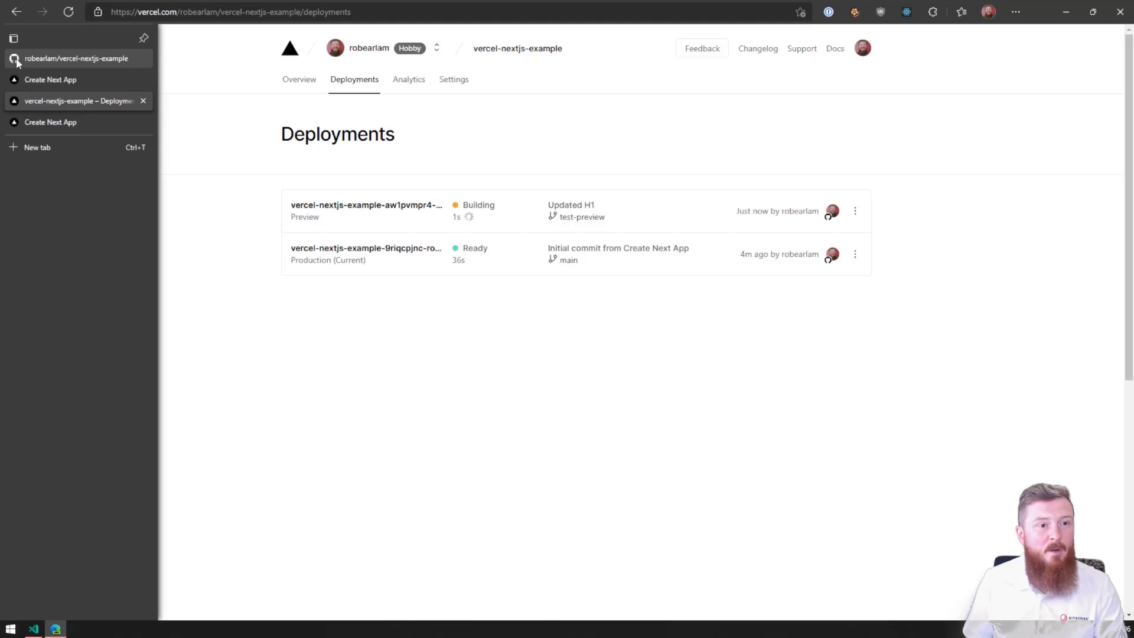
left_click(18, 62)
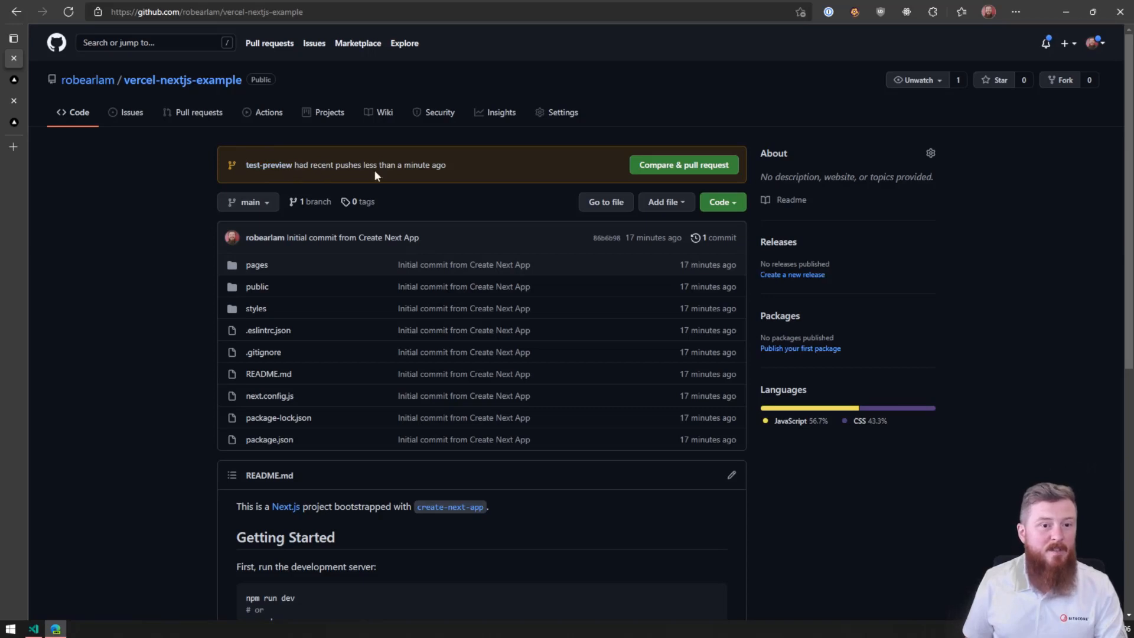
left_click(264, 207)
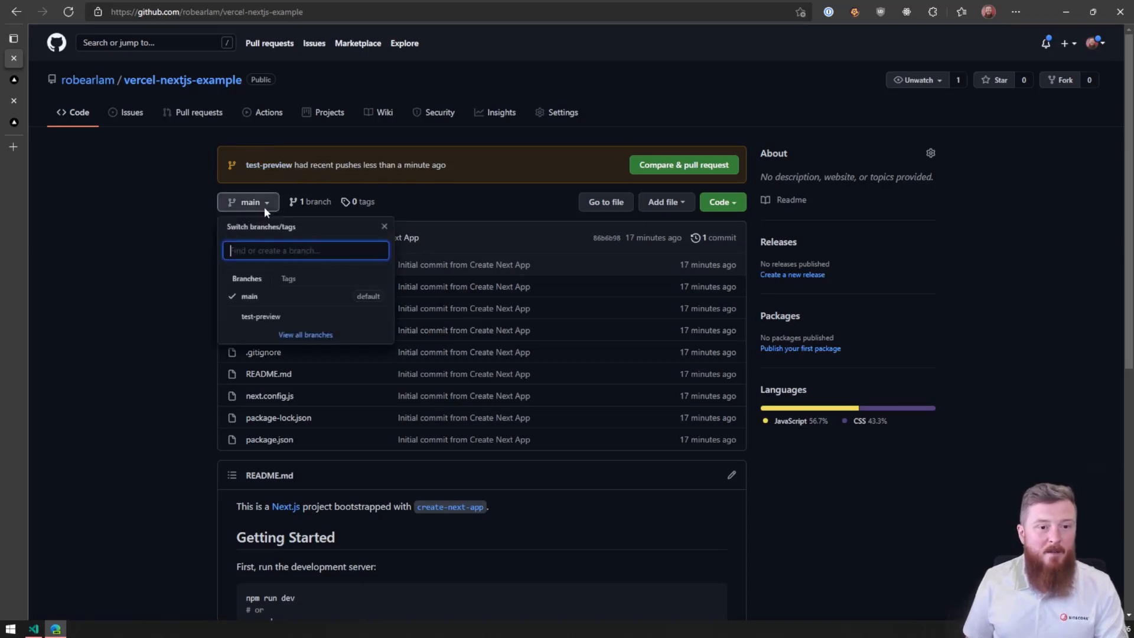
left_click(106, 289)
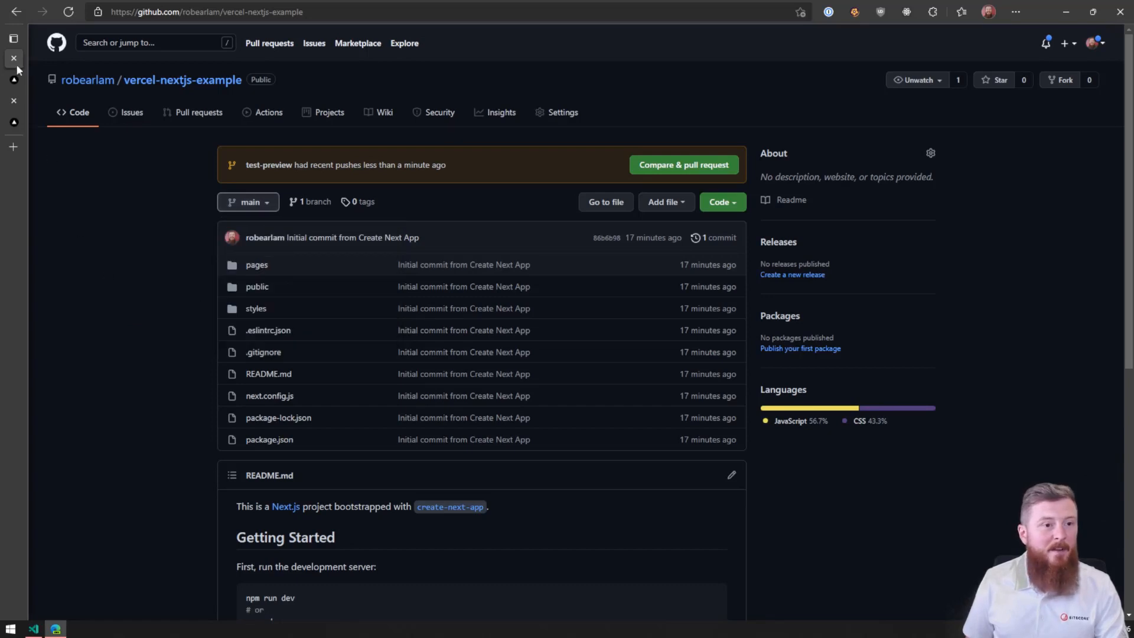
Step: Open the 'Updated H1' test-preview deployment from the Vercel deployments list and visit its preview domain
mouse_move(14, 81)
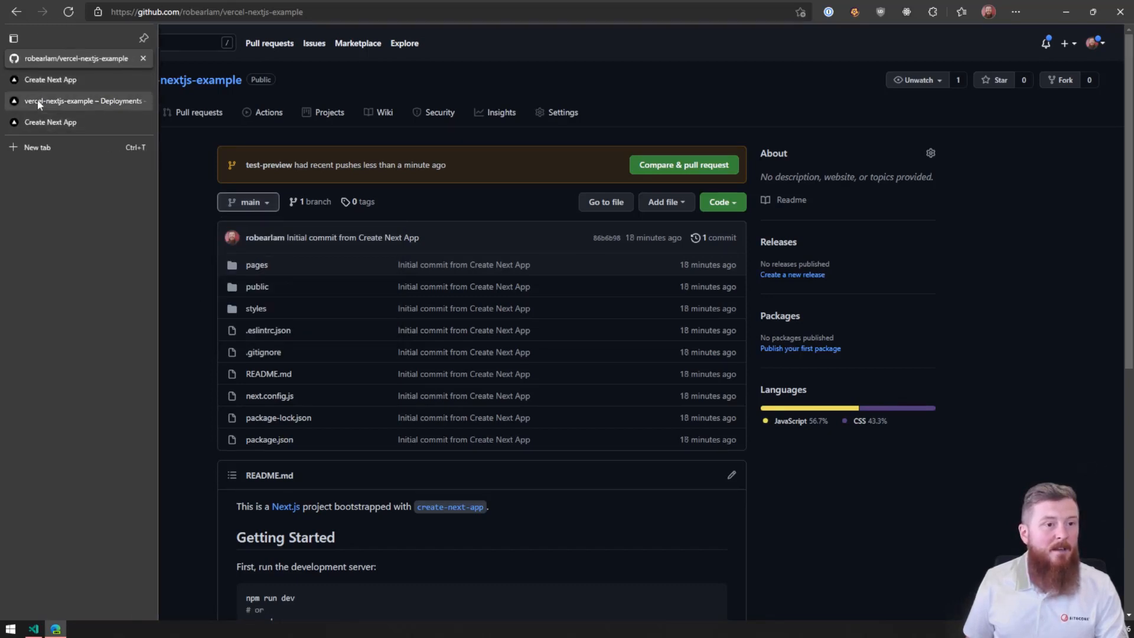
left_click(37, 100)
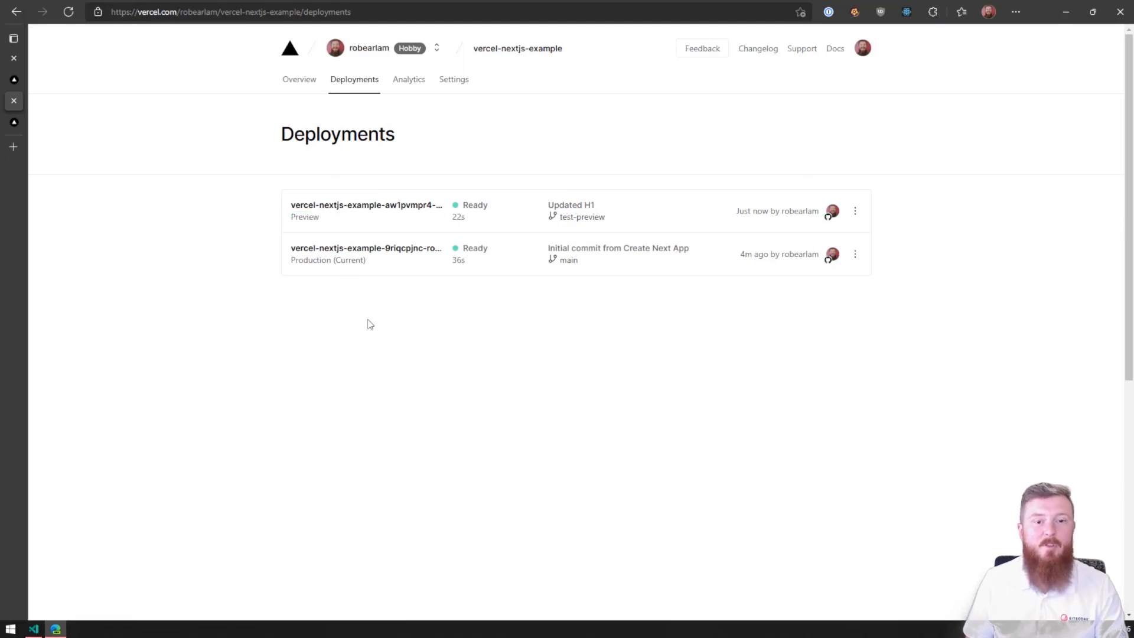
left_click(337, 206)
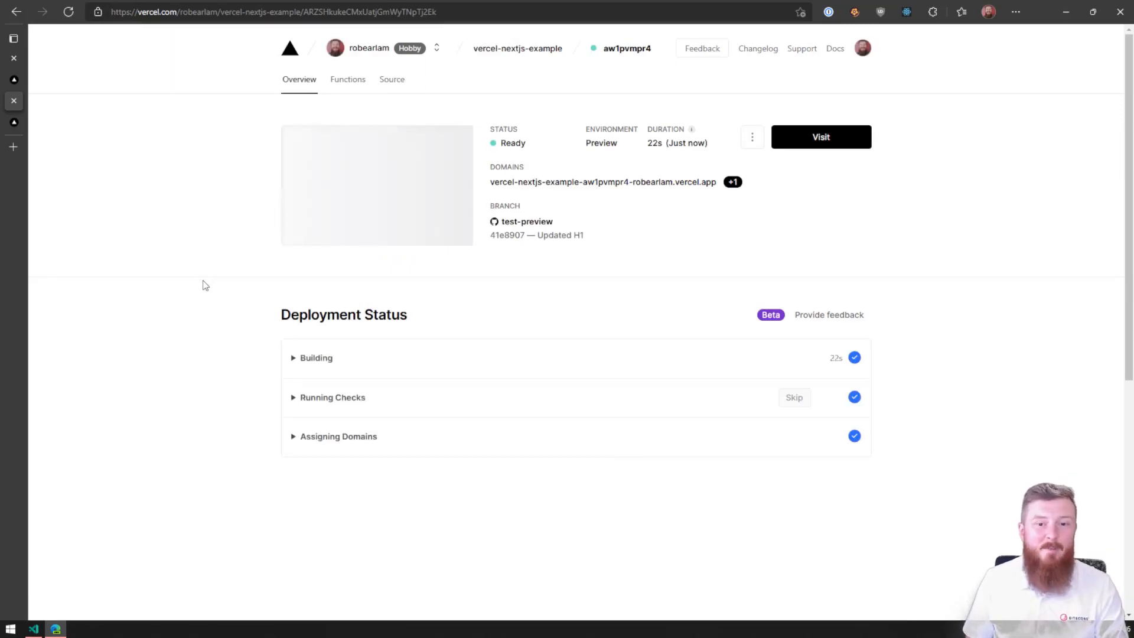
left_click(599, 186)
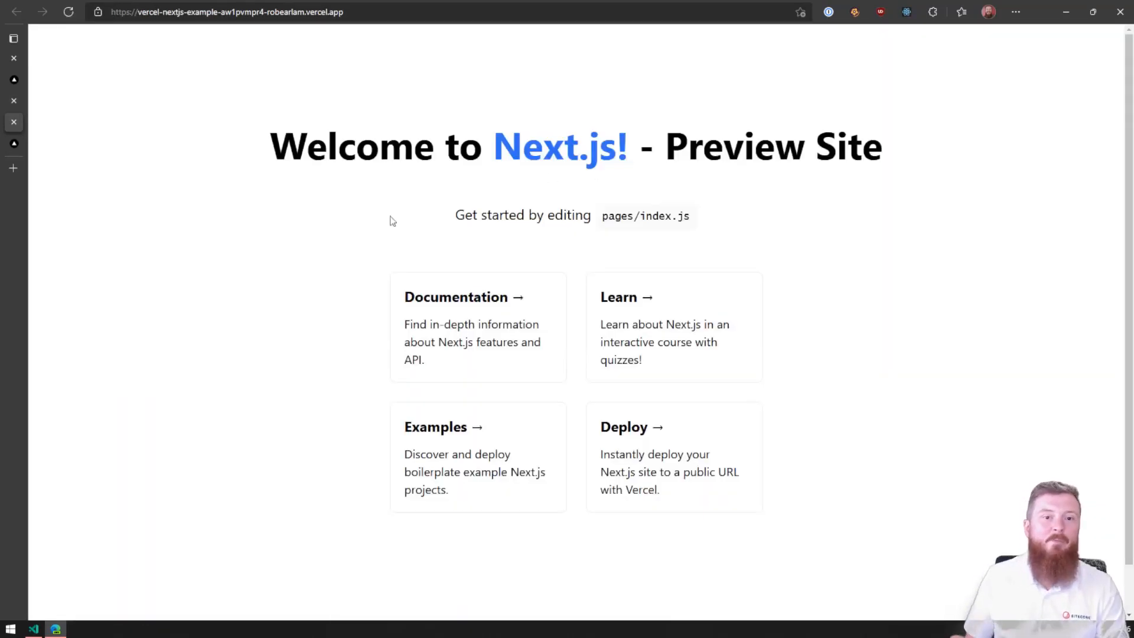
Step: Check the 'Preview Site' text in the preview deployment's heading and compare it with the production site's heading
left_click_drag(677, 140, 906, 131)
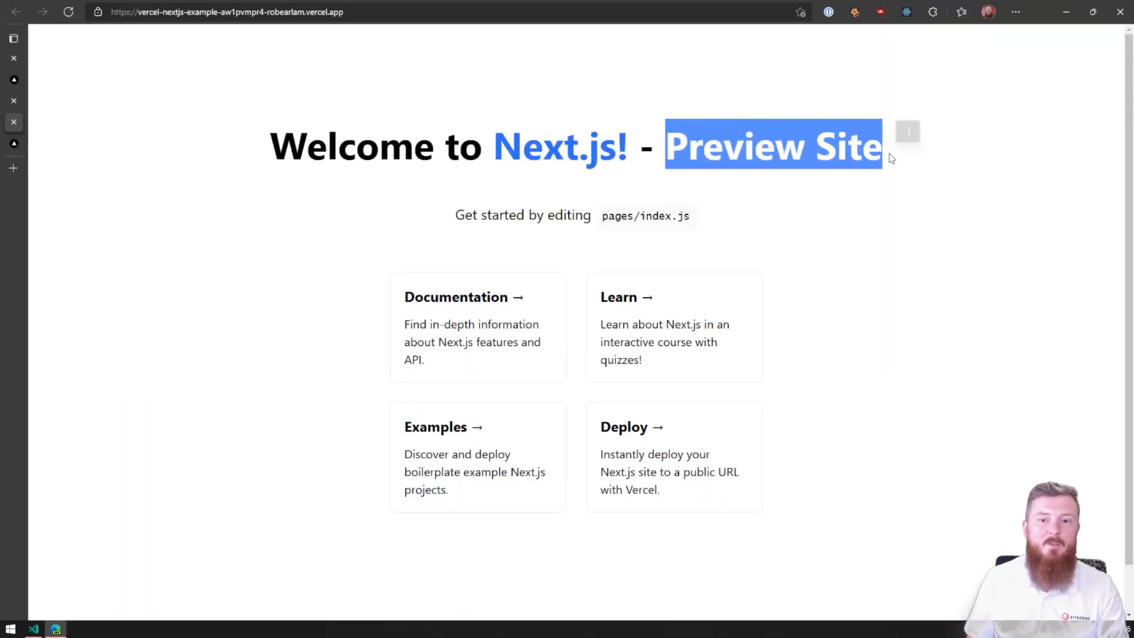
left_click(329, 264)
mouse_move(12, 123)
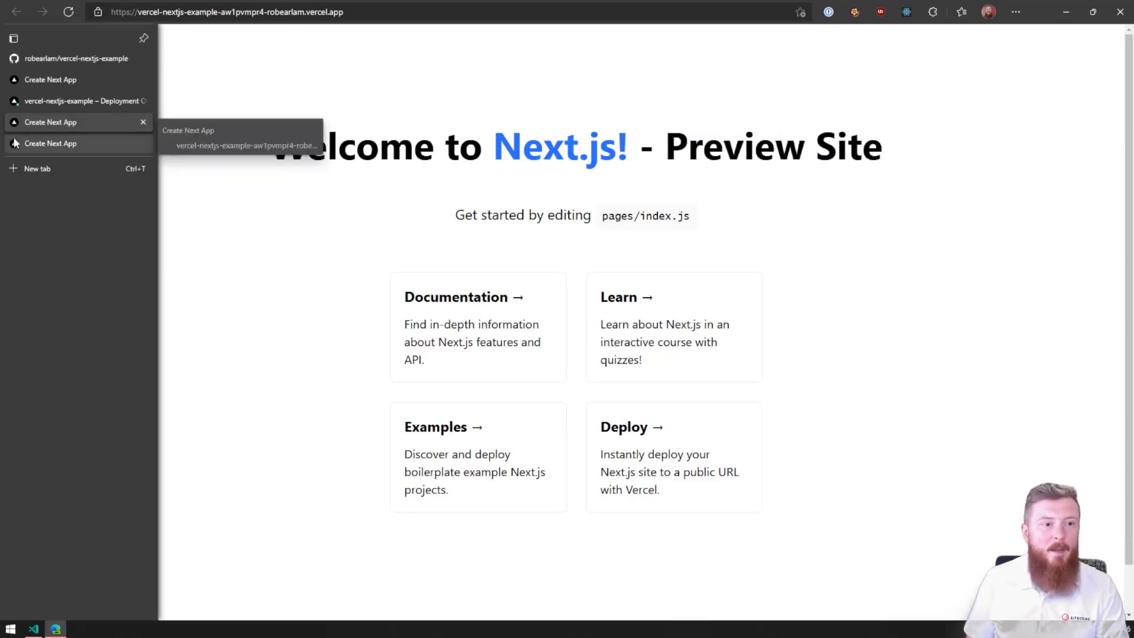
left_click(14, 144)
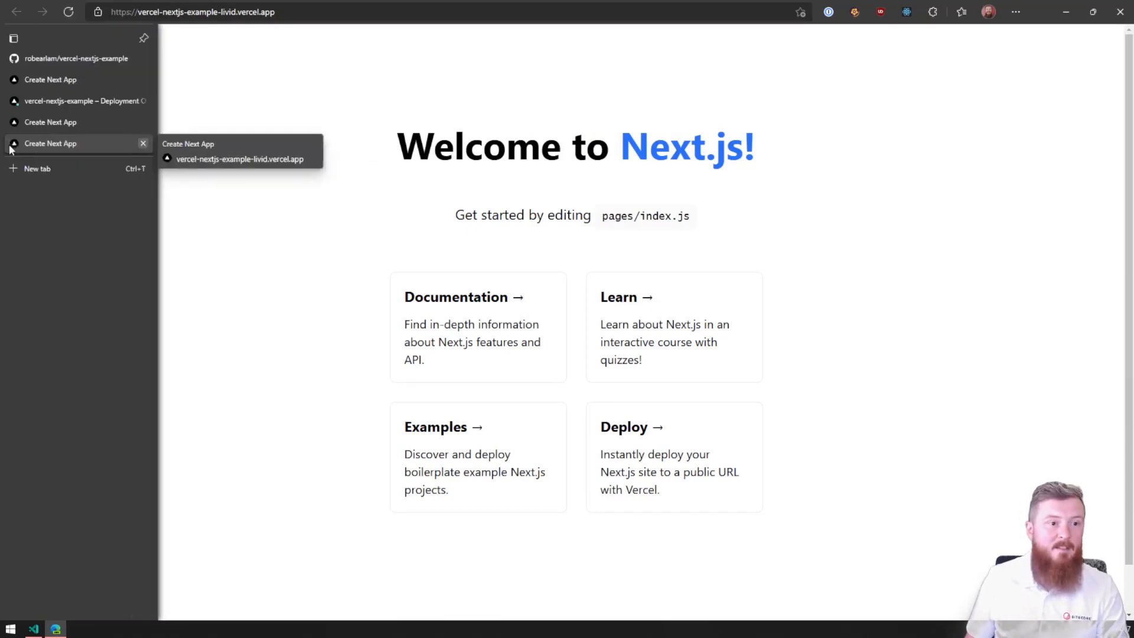
Step: Close the browser pages of the production site, the preview site and the Vercel deployment overview
left_click(13, 143)
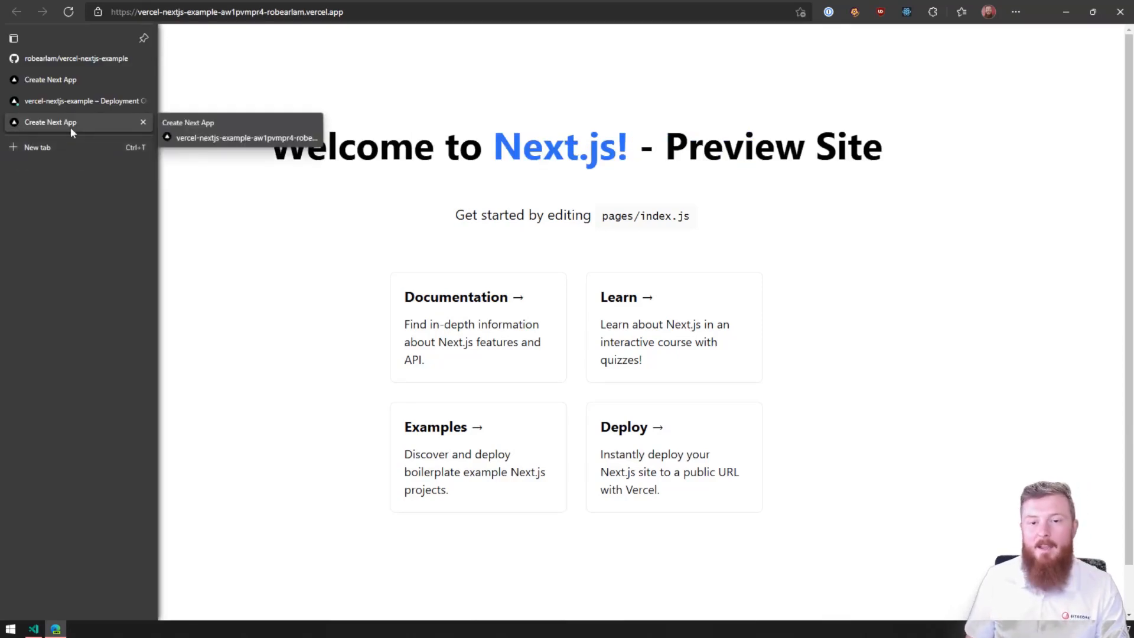
left_click(143, 123)
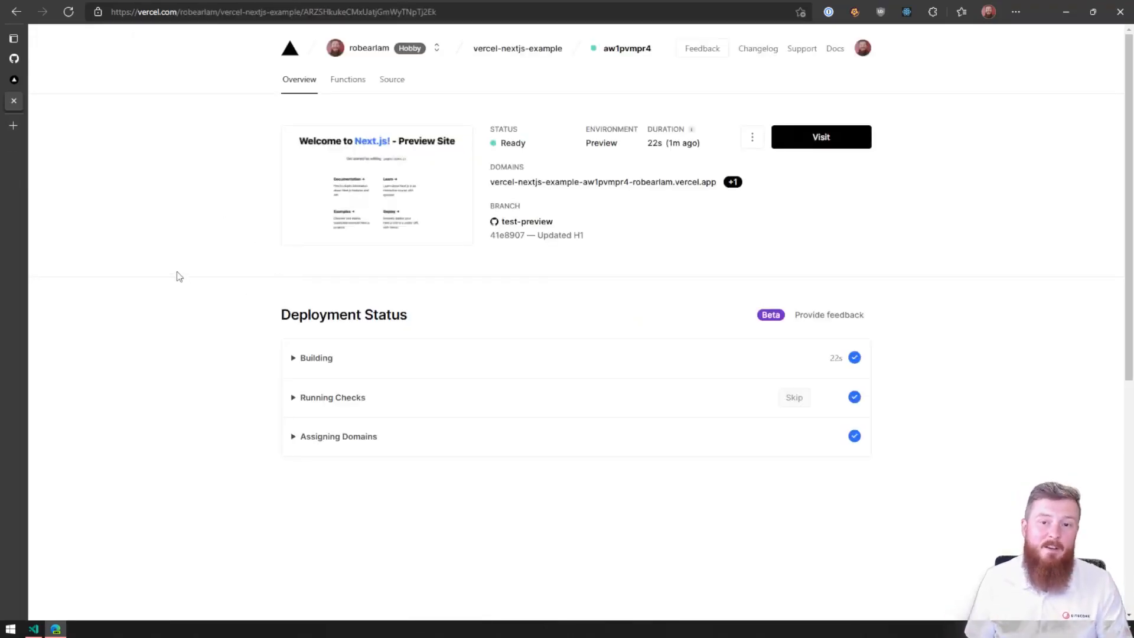
mouse_move(20, 104)
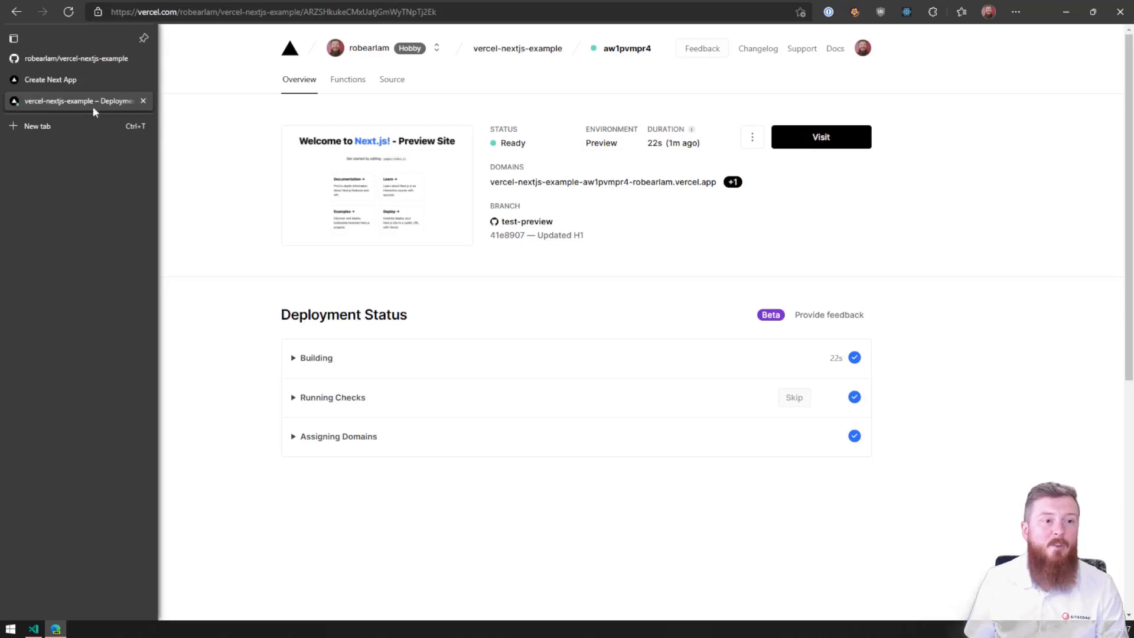
left_click(144, 100)
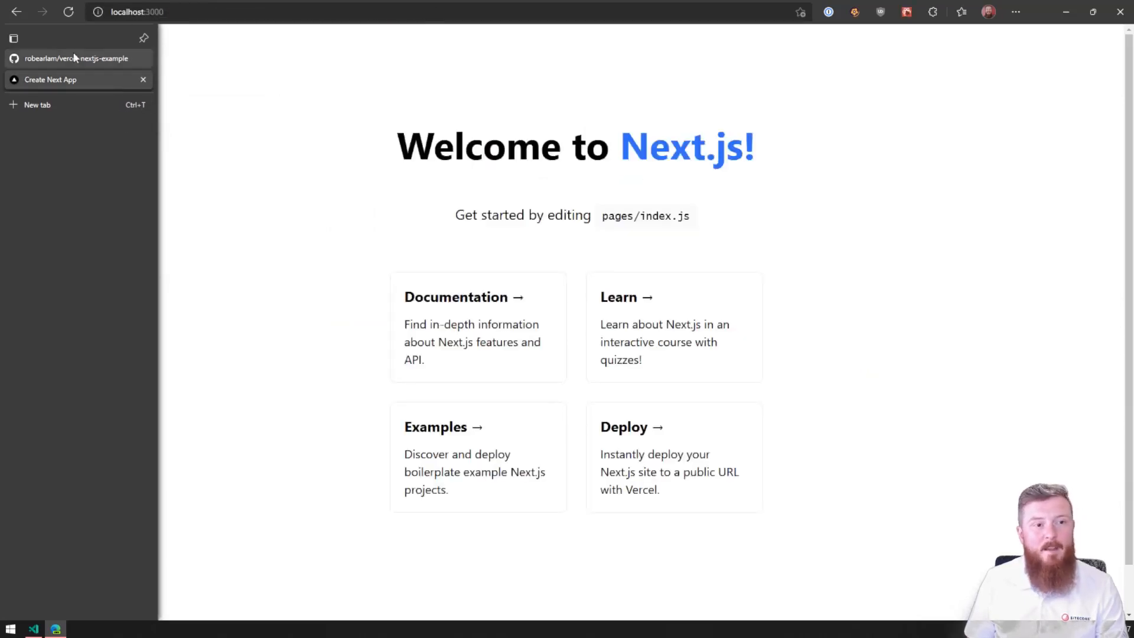
Step: Return to the vercel-nextjs-example repository page on GitHub and reload it
left_click(89, 57)
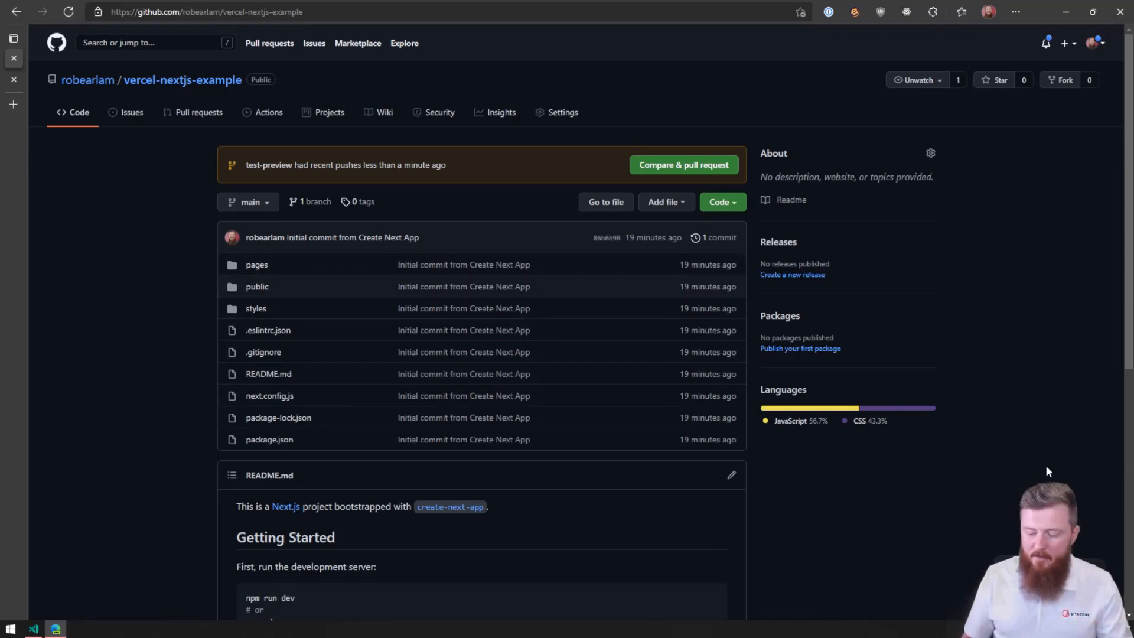
key("F5")
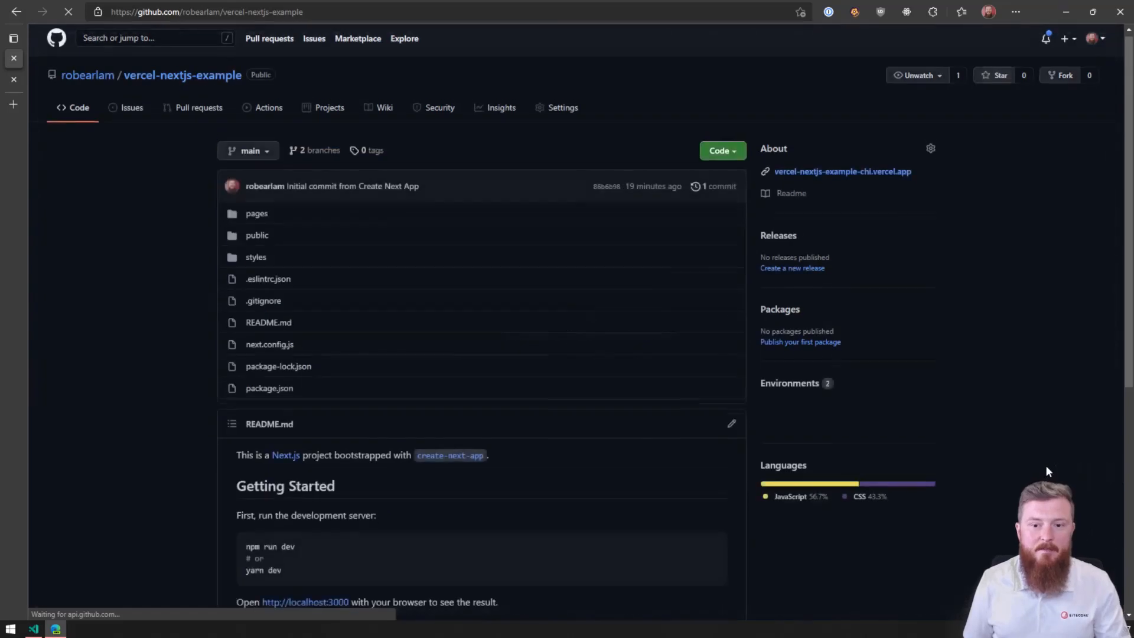